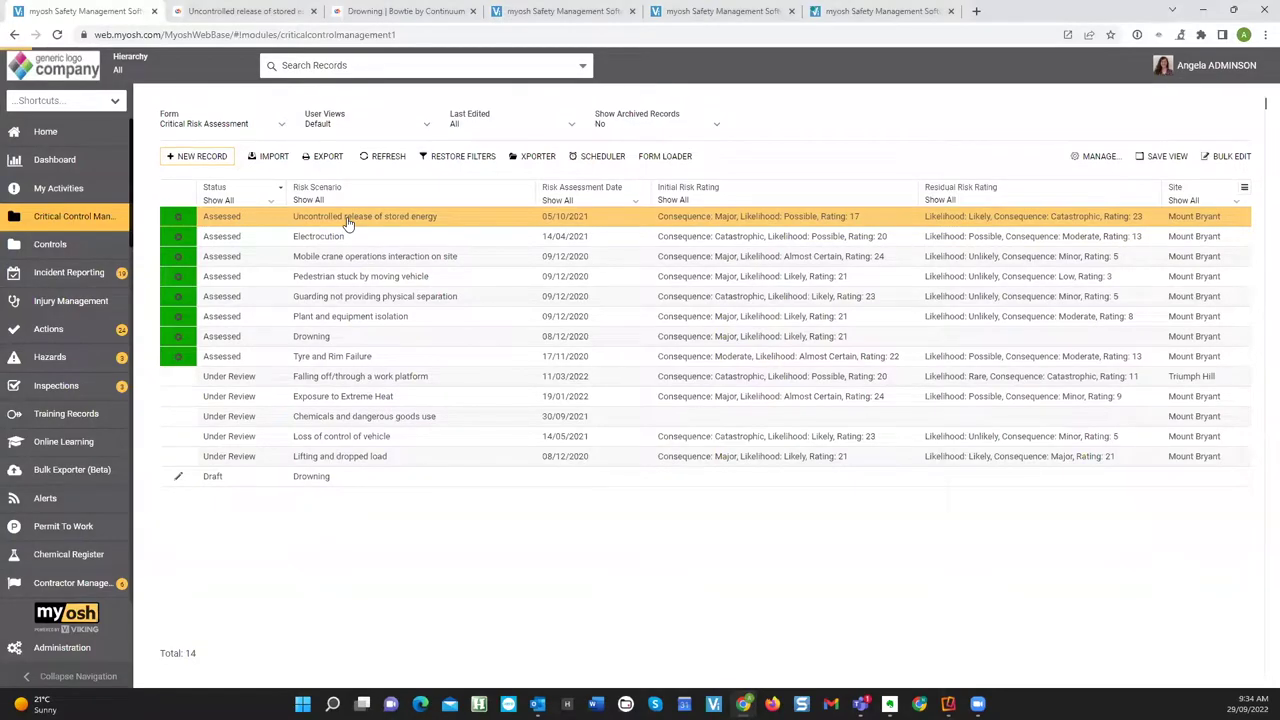
Step: Open the "Uncontrolled release of stored energy" critical risk assessment and review its details, preventative controls and mitigating controls
{"action": "left_click", "coordinate": [348, 222]}
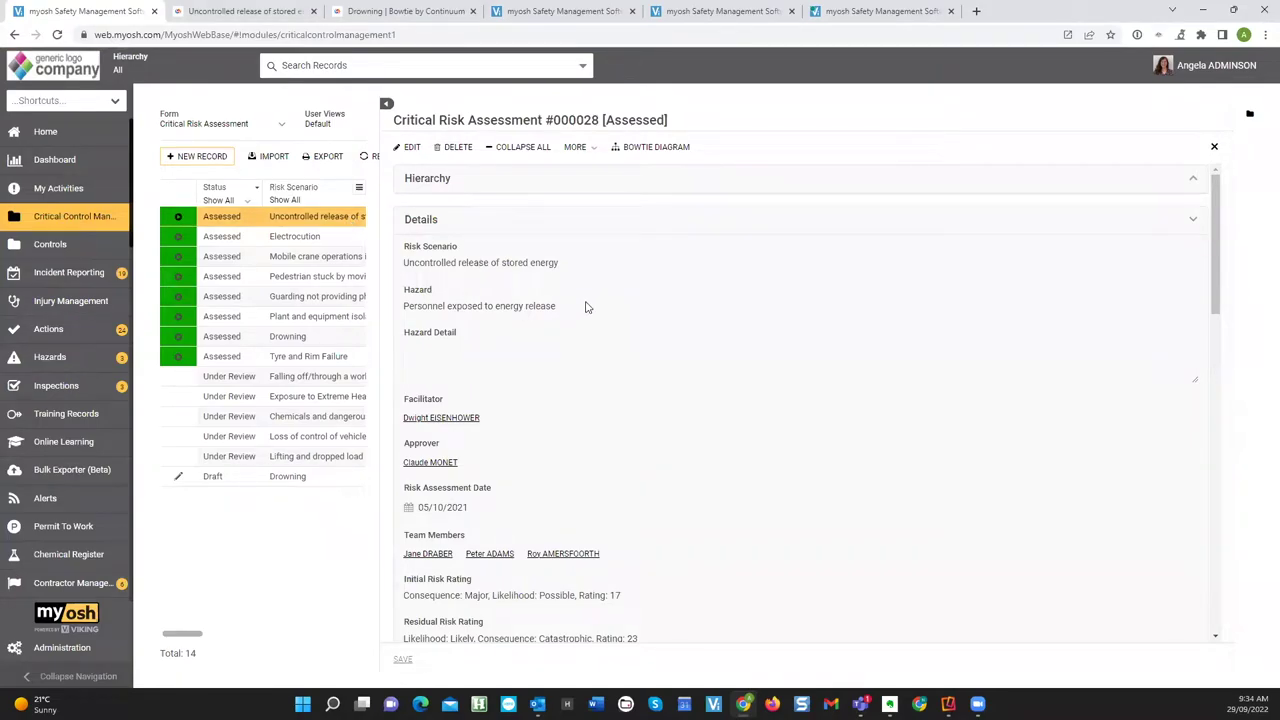
{"action": "scroll", "coordinate": [587, 307], "scroll_direction": "down", "scroll_amount": 4}
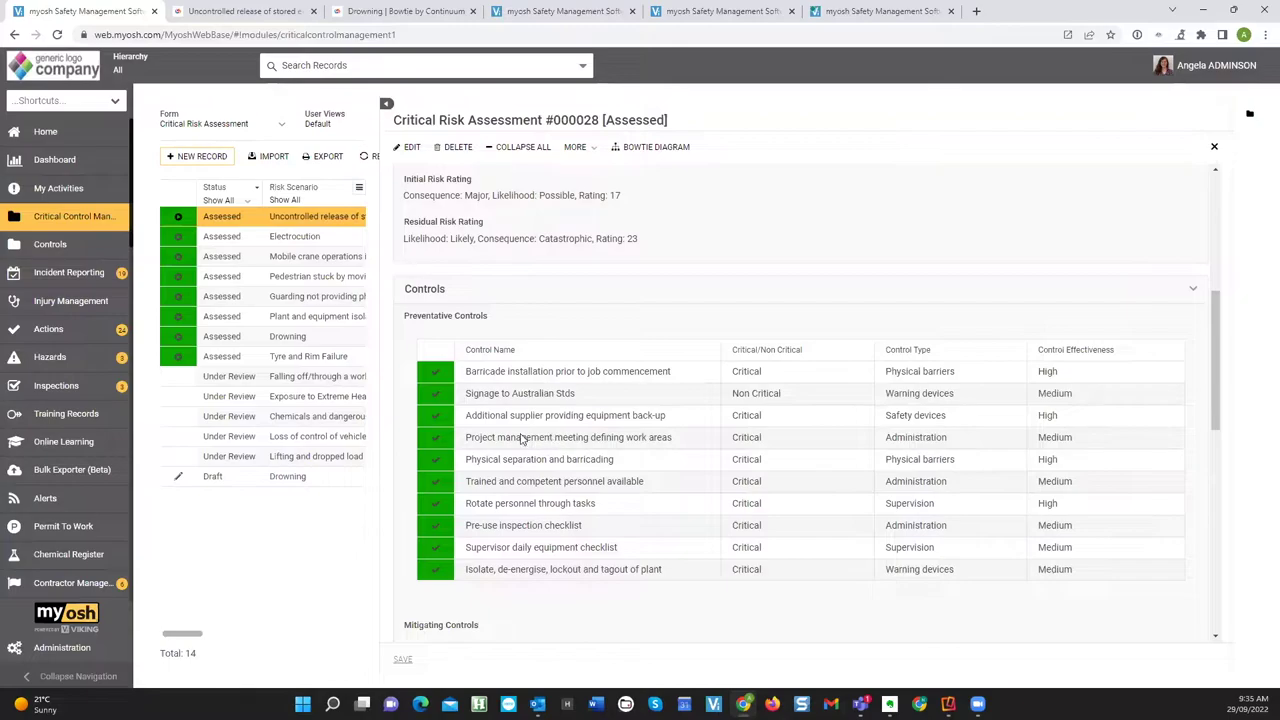
{"action": "scroll", "coordinate": [540, 443], "scroll_direction": "down", "scroll_amount": 4}
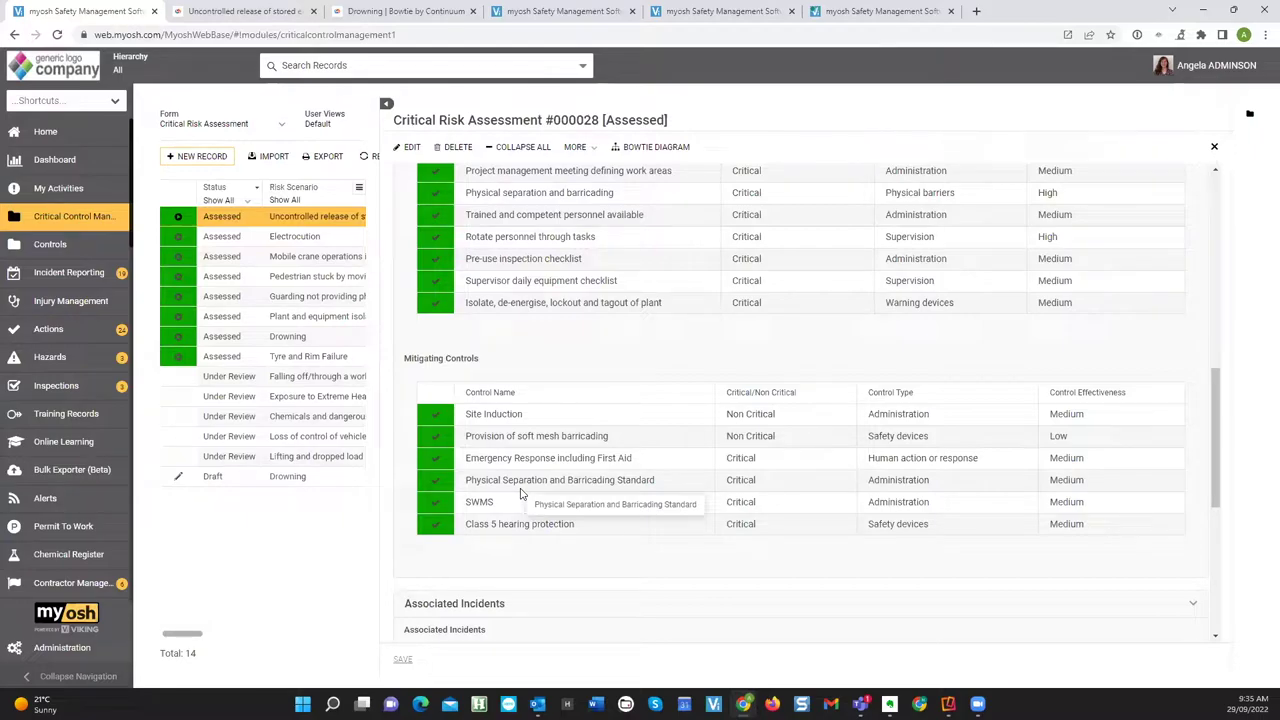
{"action": "scroll", "coordinate": [586, 418], "scroll_direction": "up", "scroll_amount": 1}
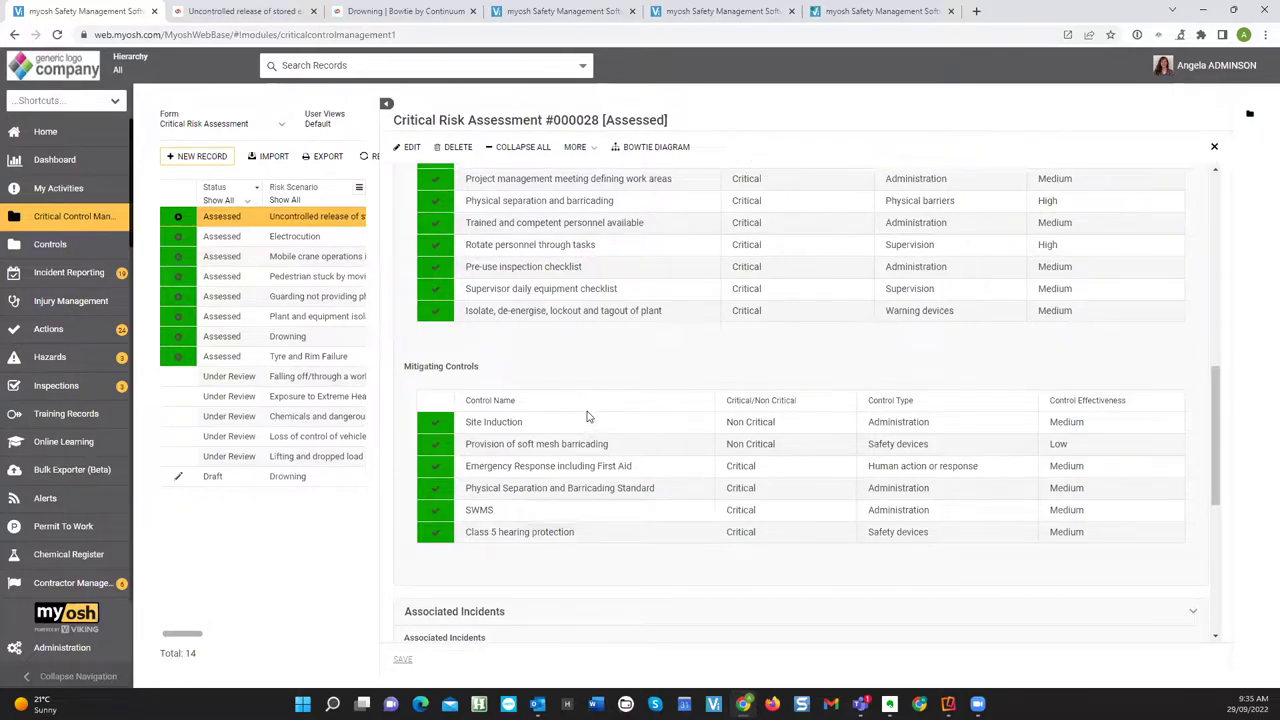
{"action": "scroll", "coordinate": [565, 413], "scroll_direction": "up", "scroll_amount": 2}
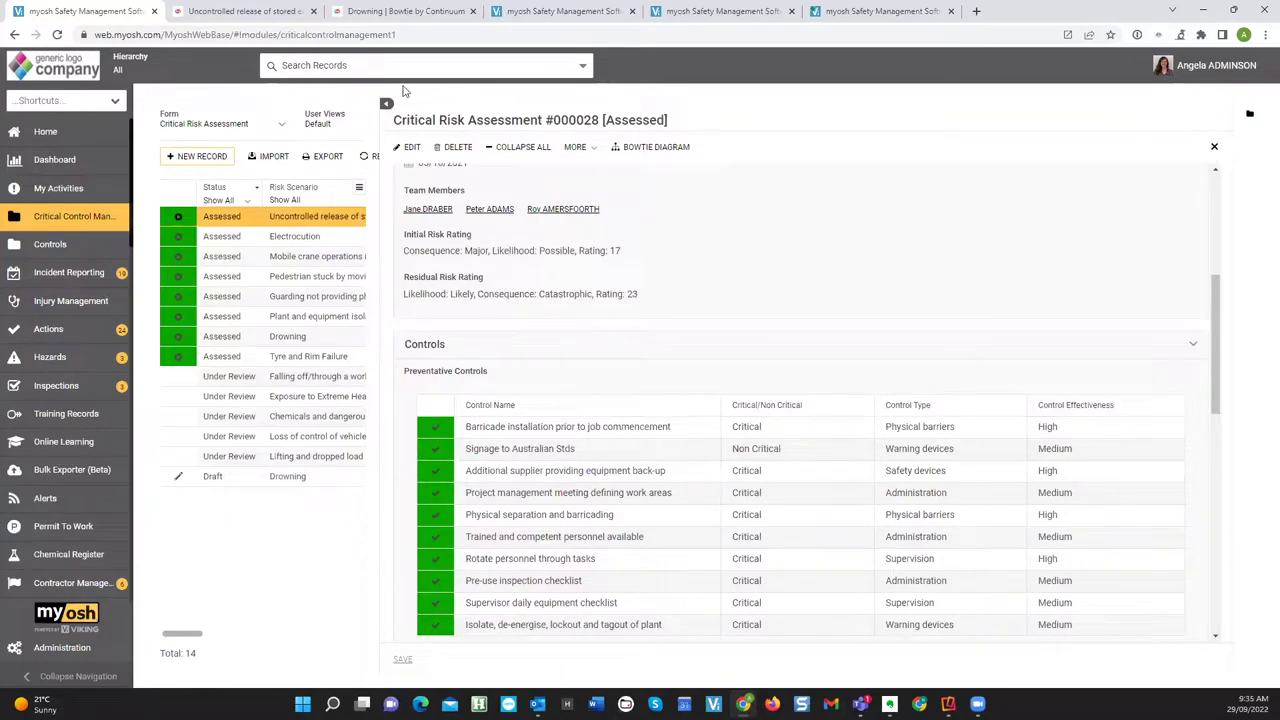
{"action": "scroll", "coordinate": [565, 317], "scroll_direction": "up", "scroll_amount": 1}
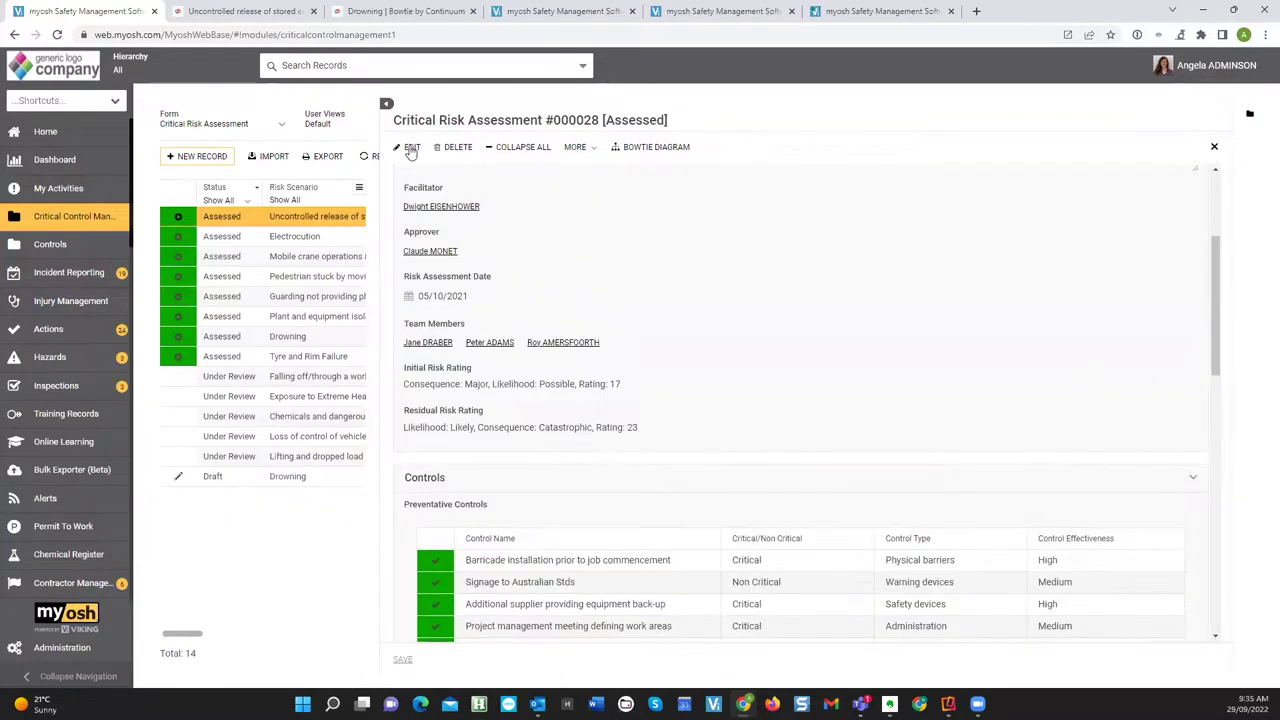
Step: Put the assessment into edit mode and view the risk matrix behind its initial risk rating without changing the rating
{"action": "double_click", "coordinate": [546, 303]}
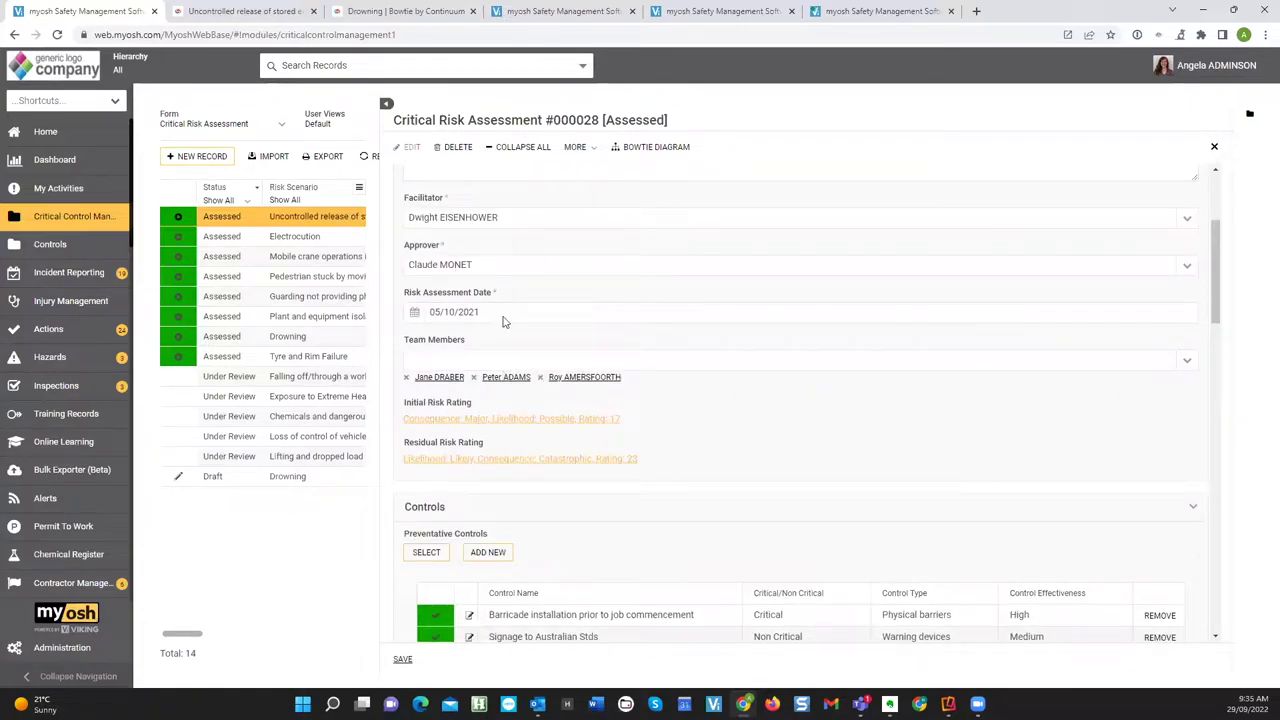
{"action": "scroll", "coordinate": [505, 321], "scroll_direction": "up", "scroll_amount": 2}
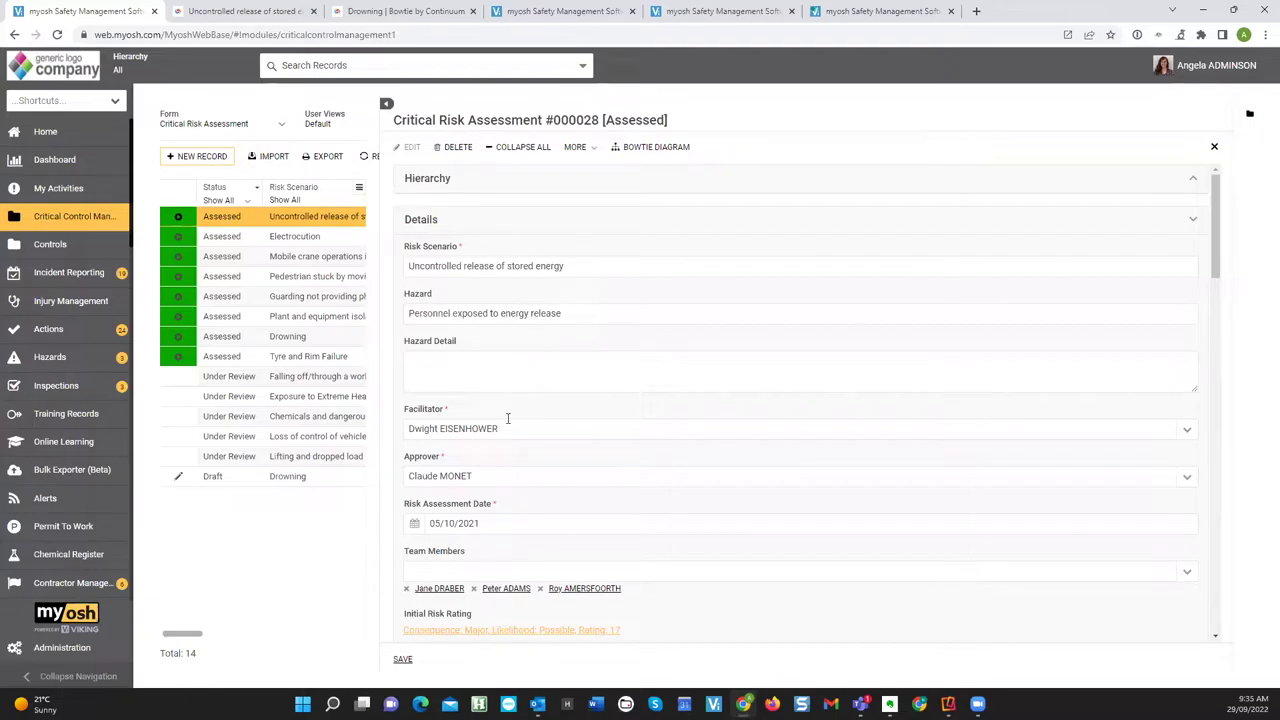
{"action": "scroll", "coordinate": [518, 440], "scroll_direction": "down", "scroll_amount": 2}
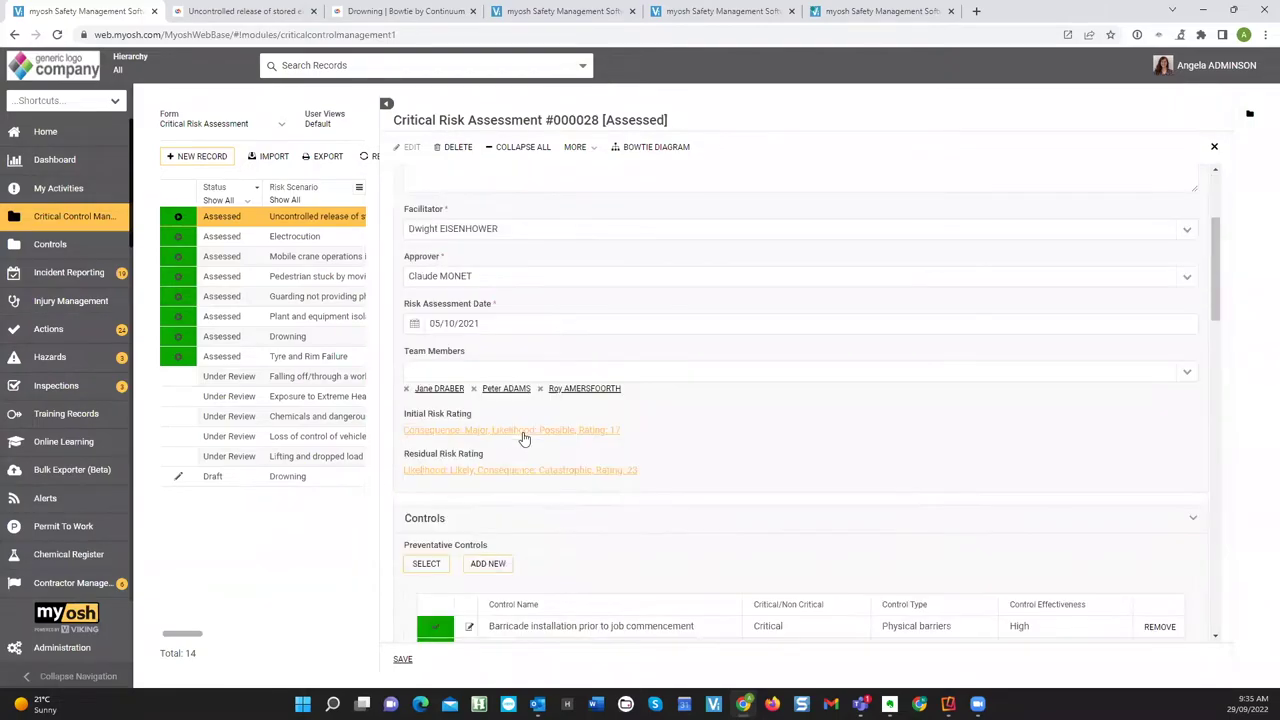
{"action": "left_click", "coordinate": [524, 434]}
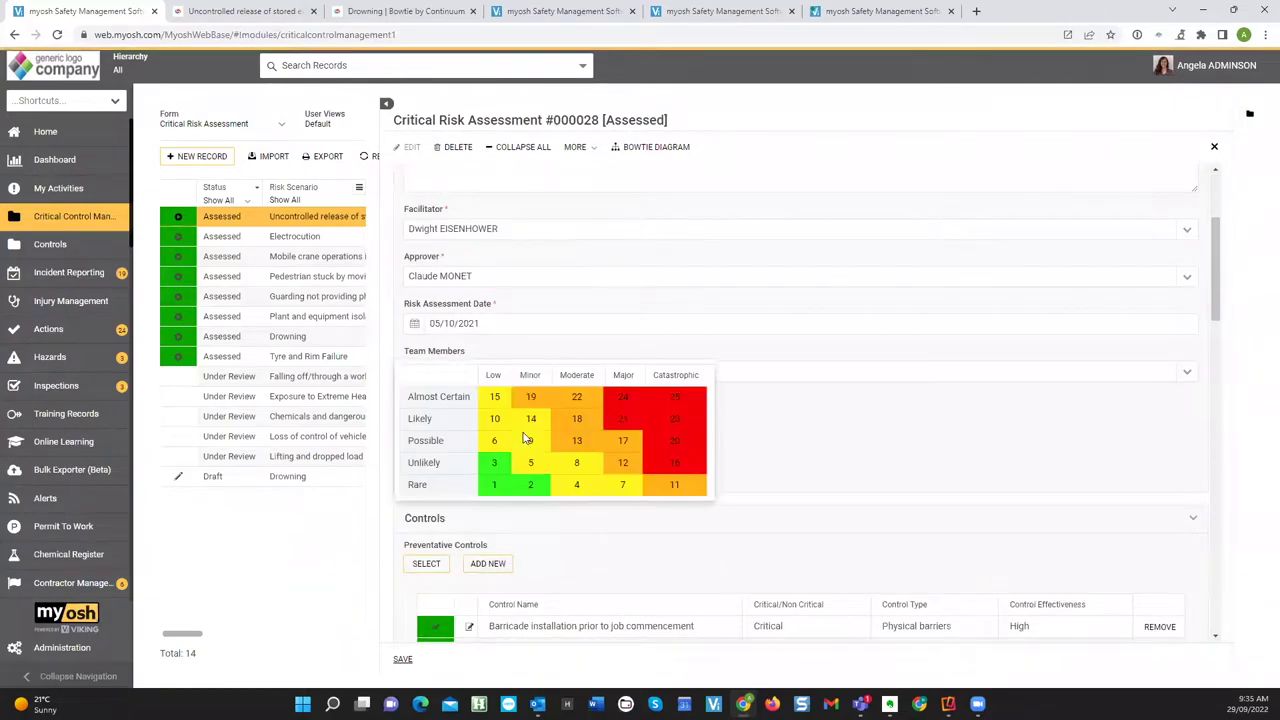
{"action": "left_click", "coordinate": [828, 437]}
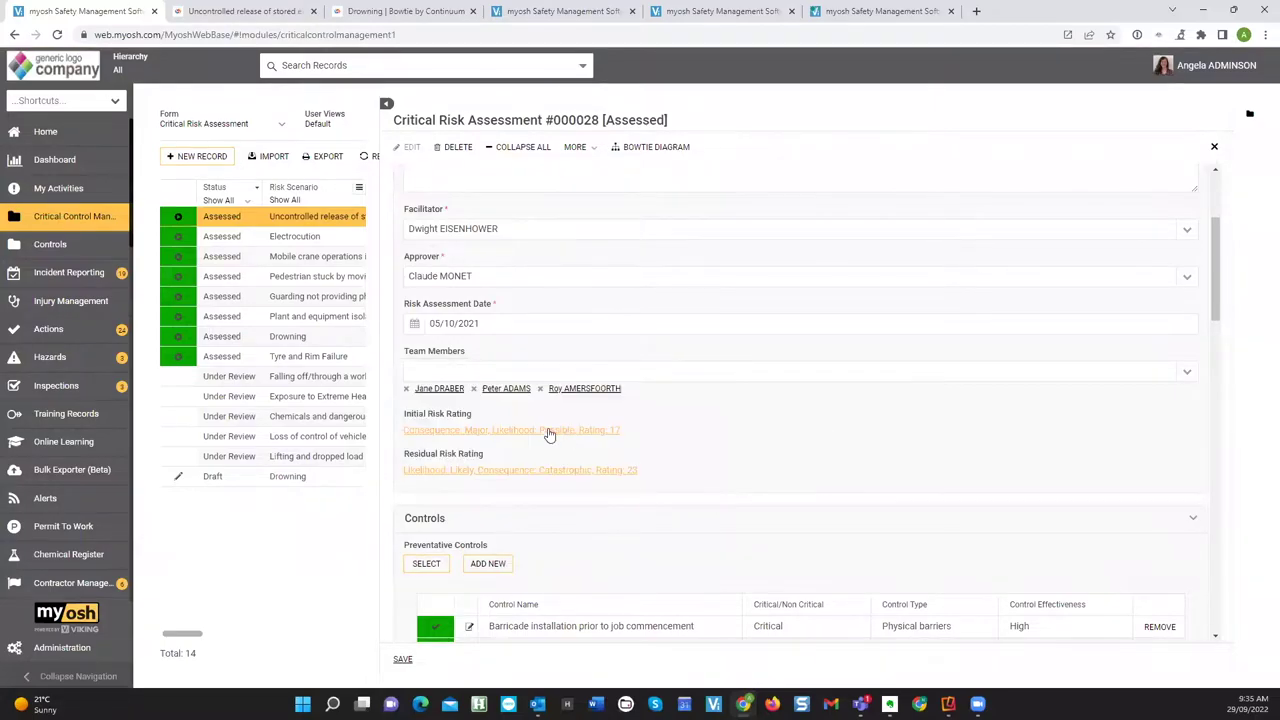
Step: Open the preventative control "Isolate, de-energise, lockout and tagout of plant" for editing and review its fields and causes
{"action": "scroll", "coordinate": [590, 465], "scroll_direction": "down", "scroll_amount": 3}
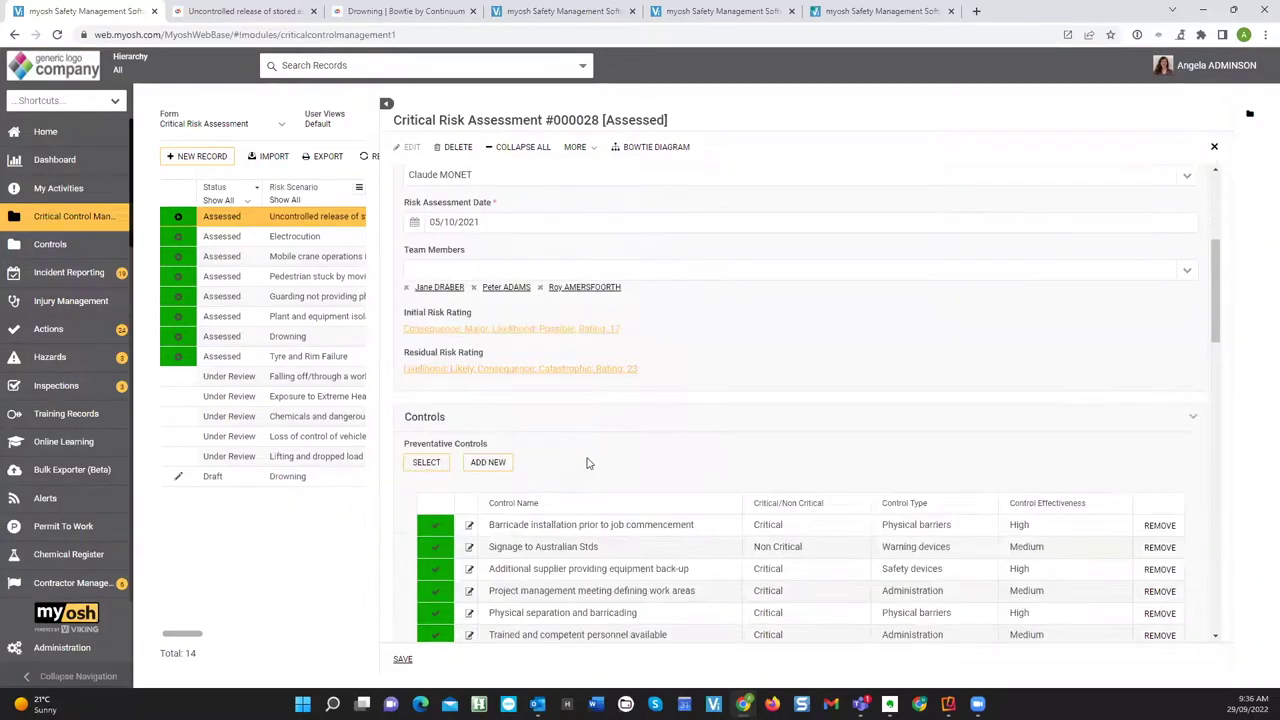
{"action": "scroll", "coordinate": [556, 359], "scroll_direction": "down", "scroll_amount": 2}
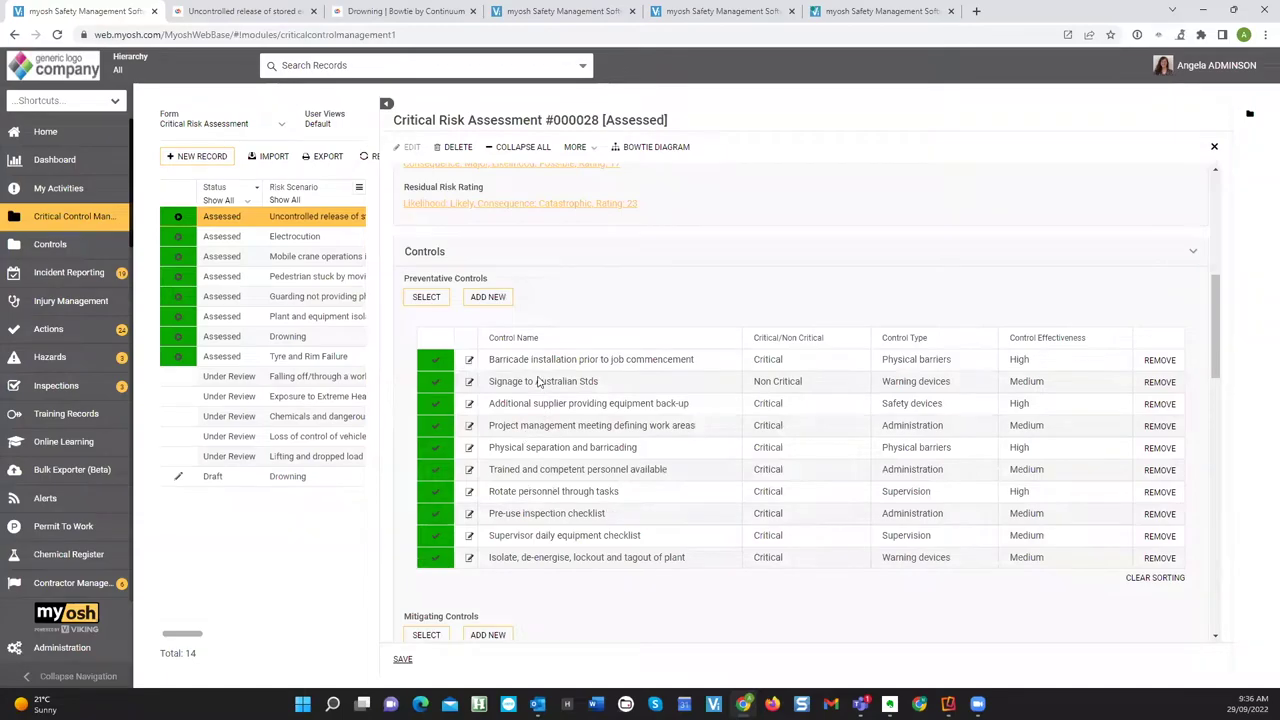
{"action": "left_click", "coordinate": [513, 562]}
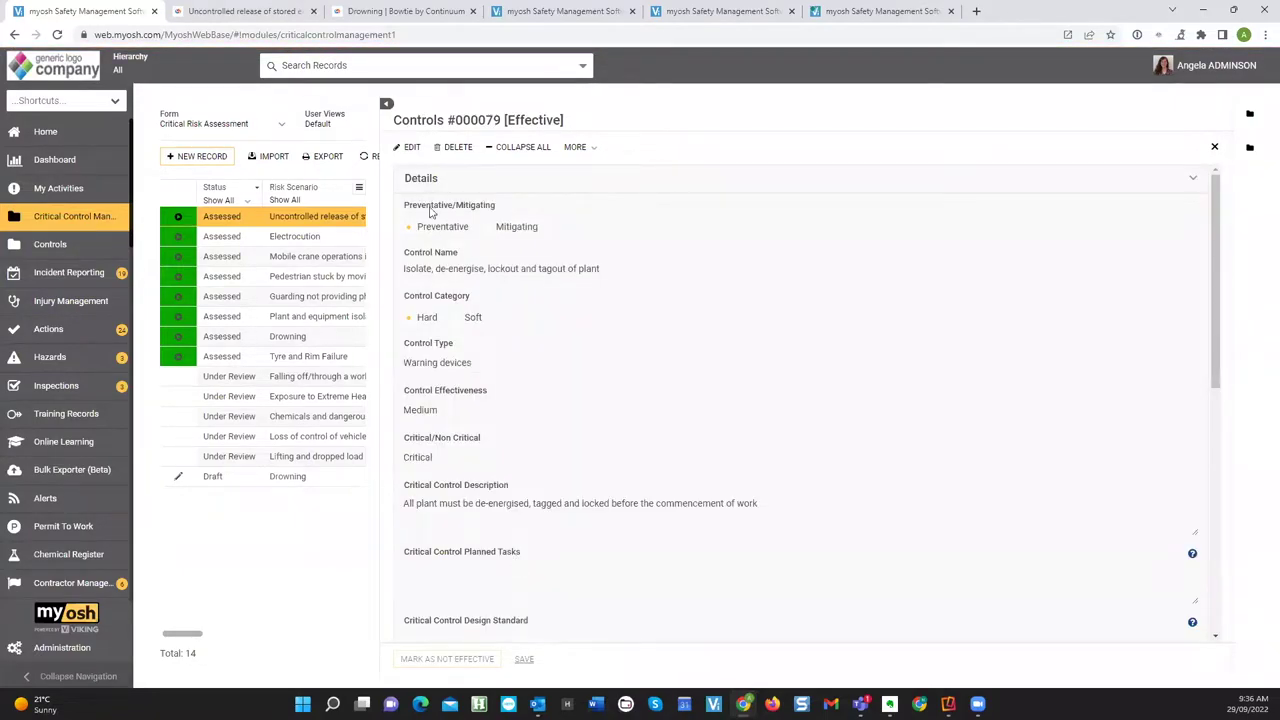
{"action": "scroll", "coordinate": [470, 259], "scroll_direction": "down", "scroll_amount": 2}
{"action": "left_click", "coordinate": [410, 147]}
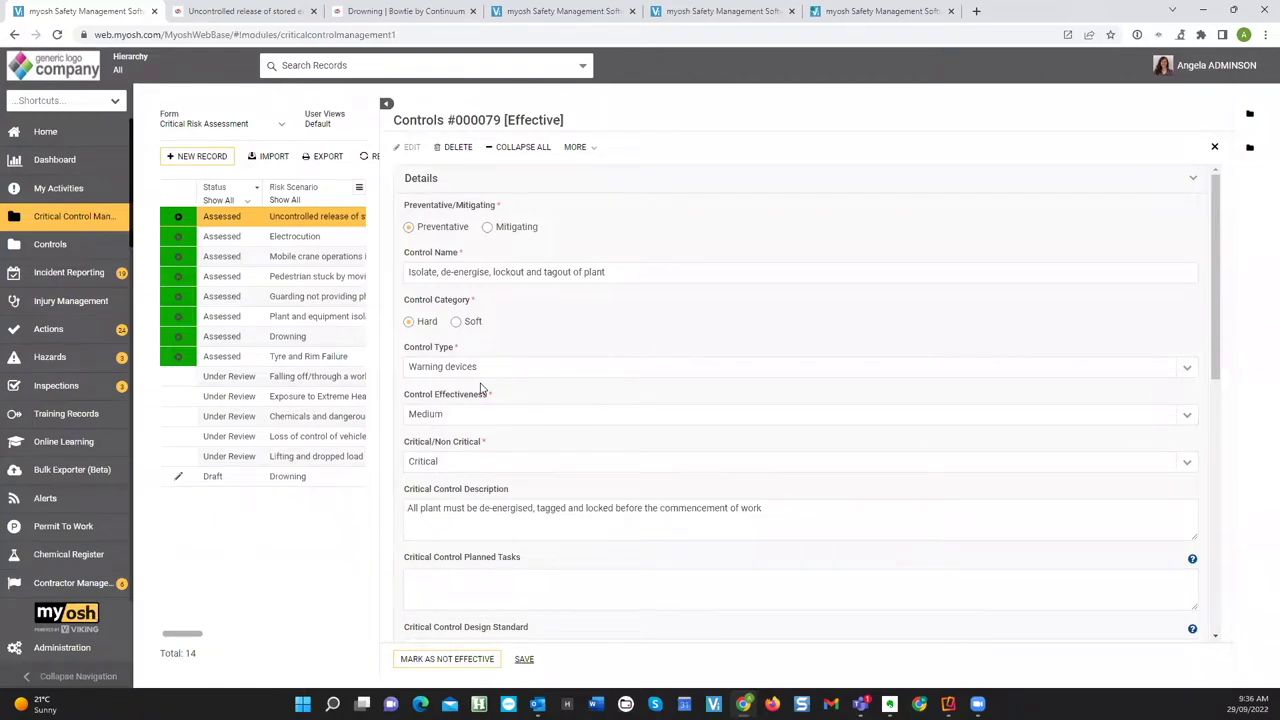
{"action": "scroll", "coordinate": [517, 452], "scroll_direction": "down", "scroll_amount": 2}
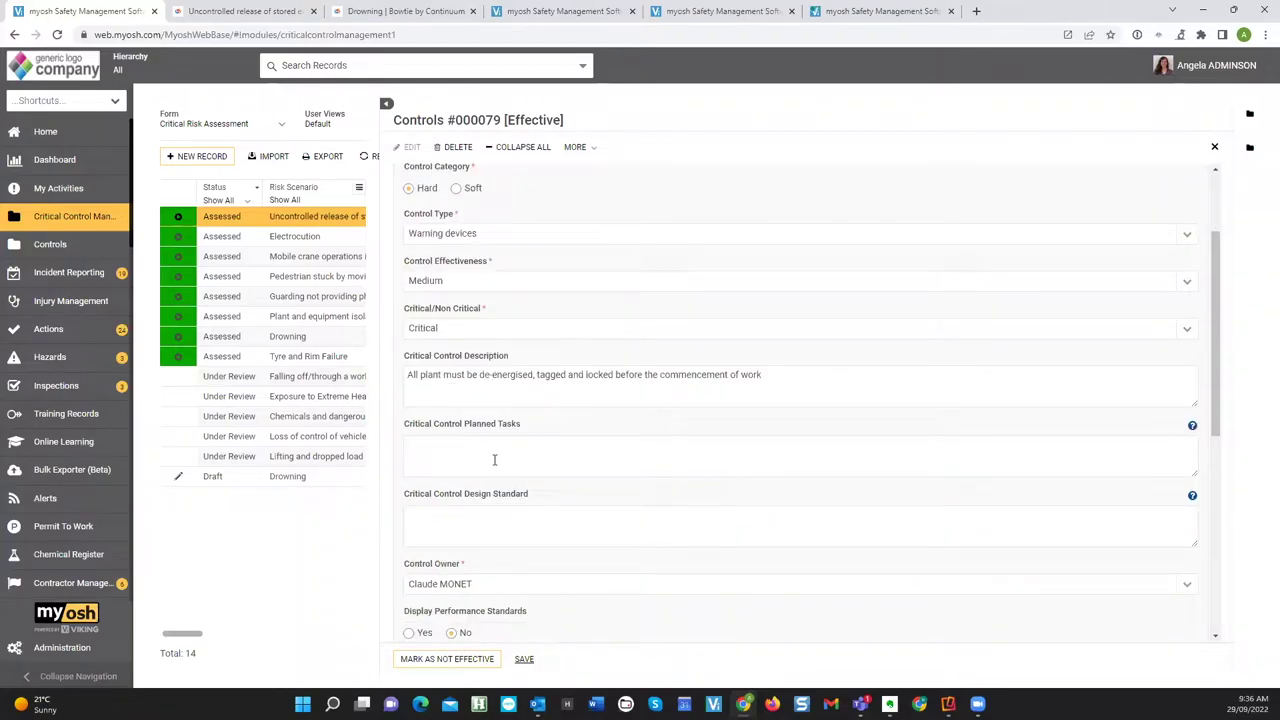
{"action": "scroll", "coordinate": [494, 459], "scroll_direction": "down", "scroll_amount": 1}
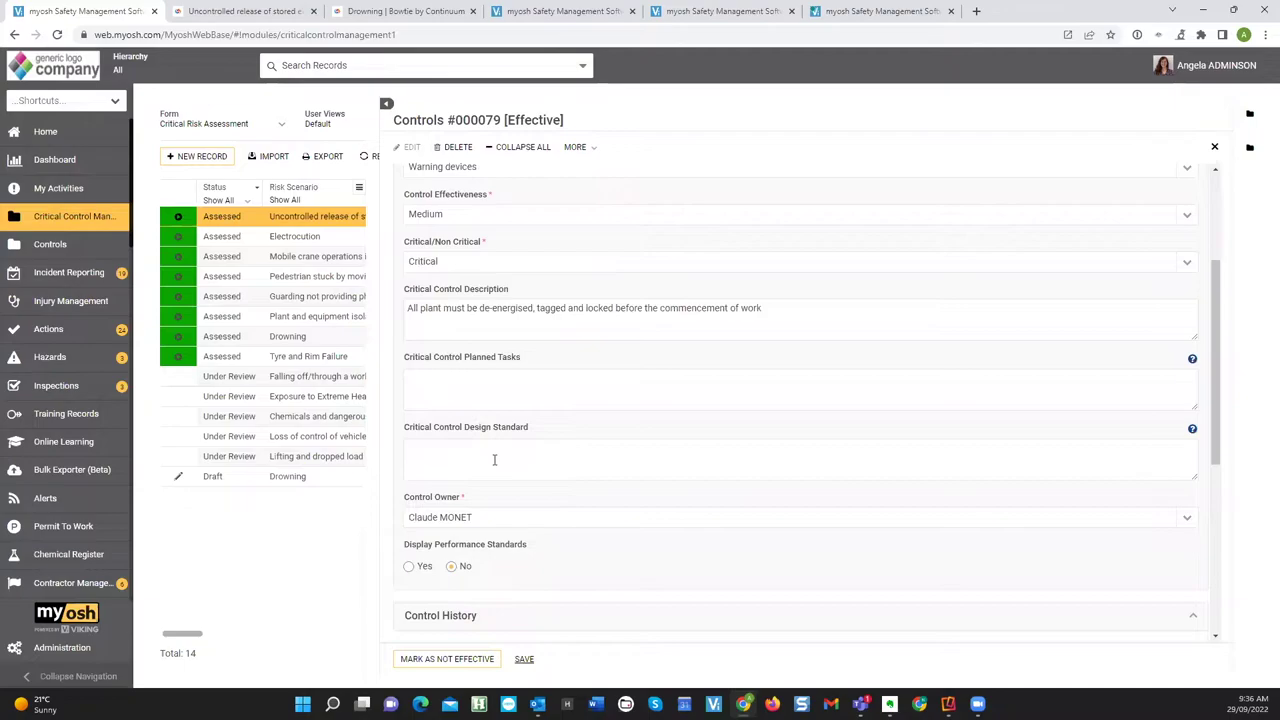
{"action": "scroll", "coordinate": [494, 459], "scroll_direction": "down", "scroll_amount": 3}
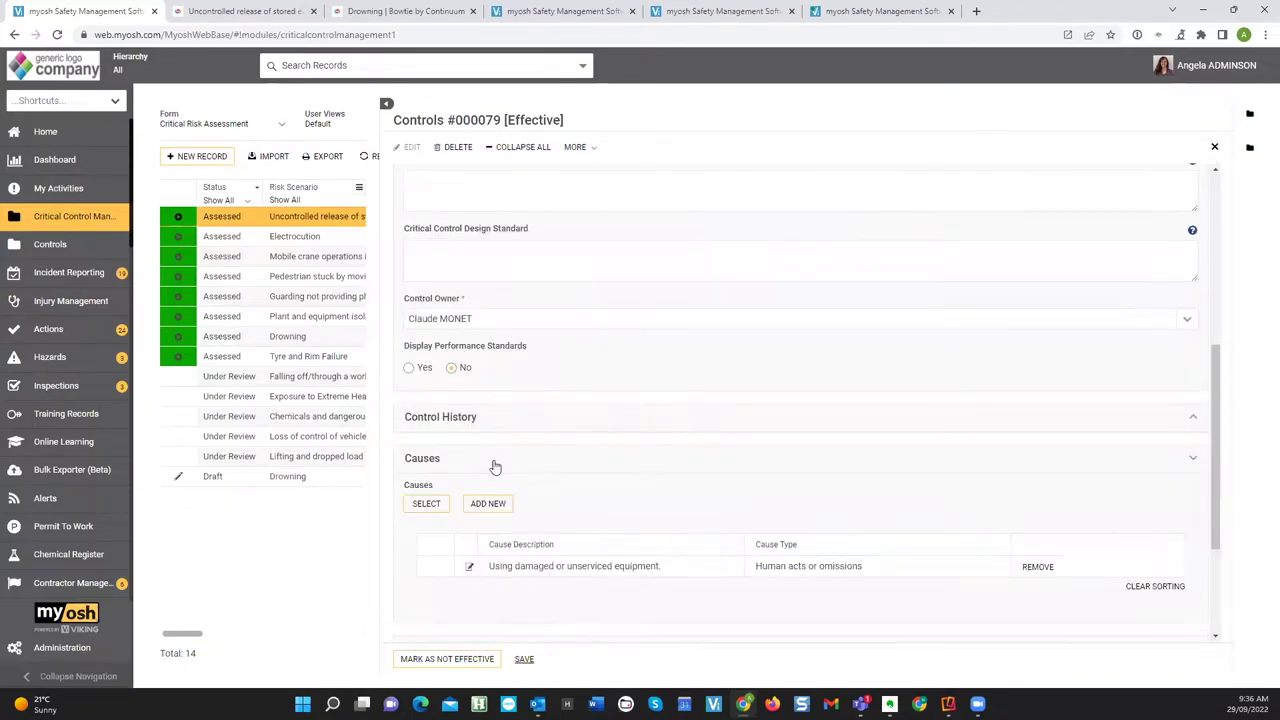
Step: Expand the control's Control History, review the recorded non-conformance entries, and collapse the section again
{"action": "left_click", "coordinate": [1193, 420]}
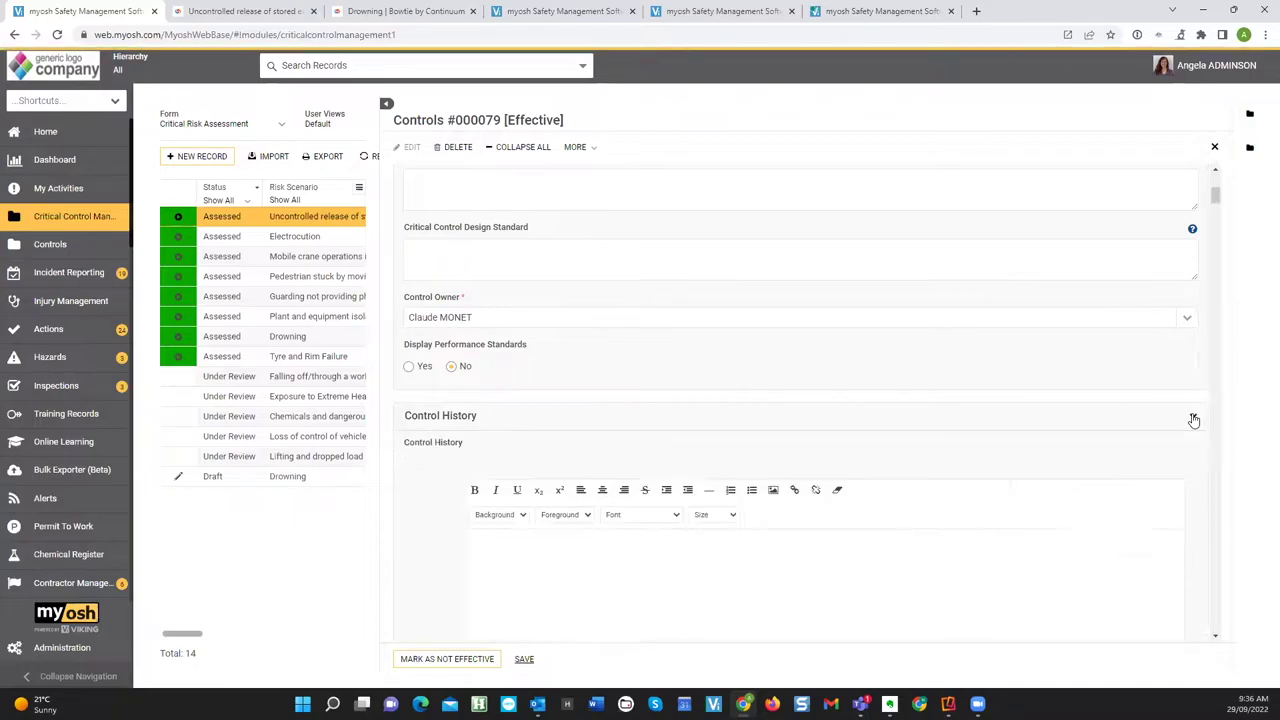
{"action": "scroll", "coordinate": [770, 589], "scroll_direction": "down", "scroll_amount": 3}
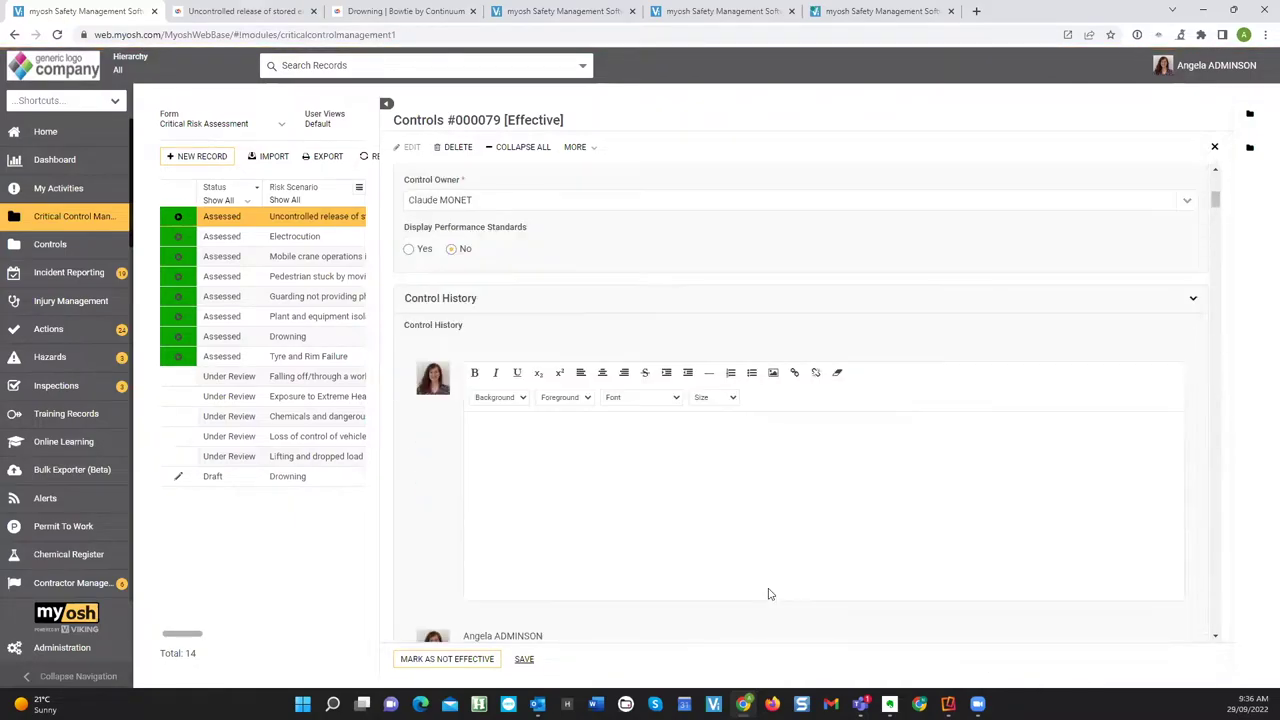
{"action": "scroll", "coordinate": [502, 456], "scroll_direction": "down", "scroll_amount": 1}
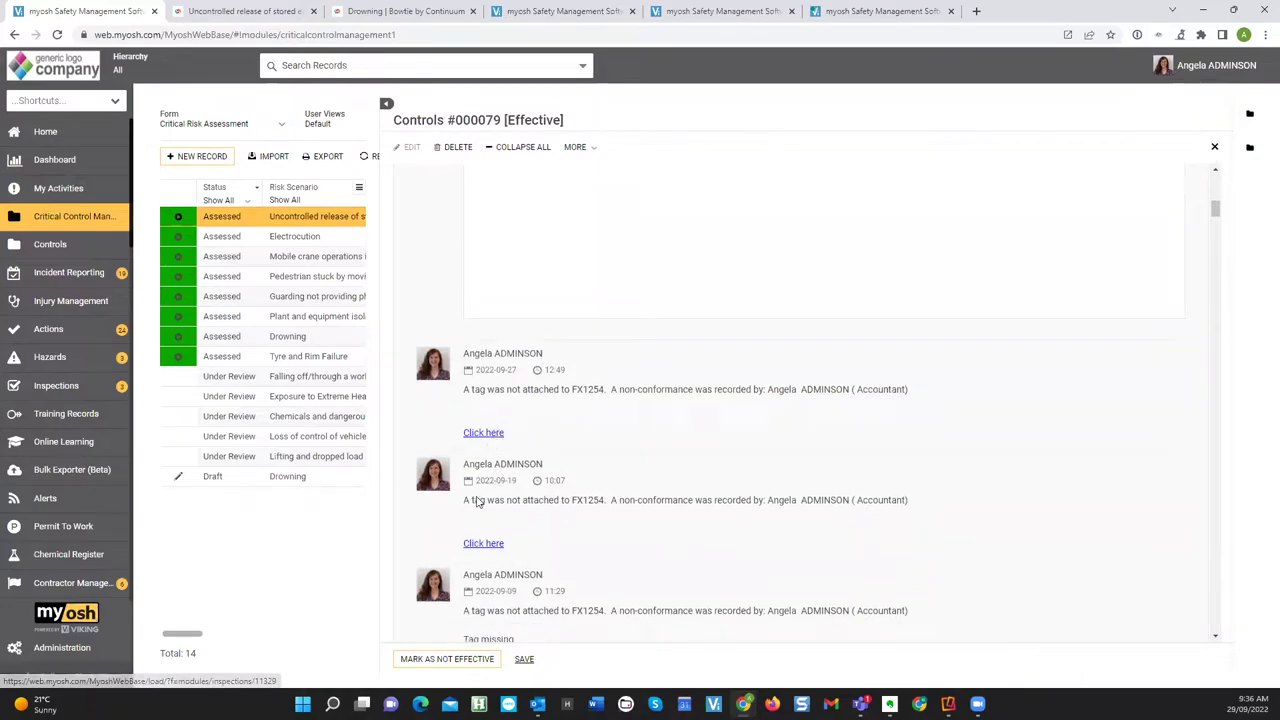
{"action": "scroll", "coordinate": [505, 468], "scroll_direction": "down", "scroll_amount": 2}
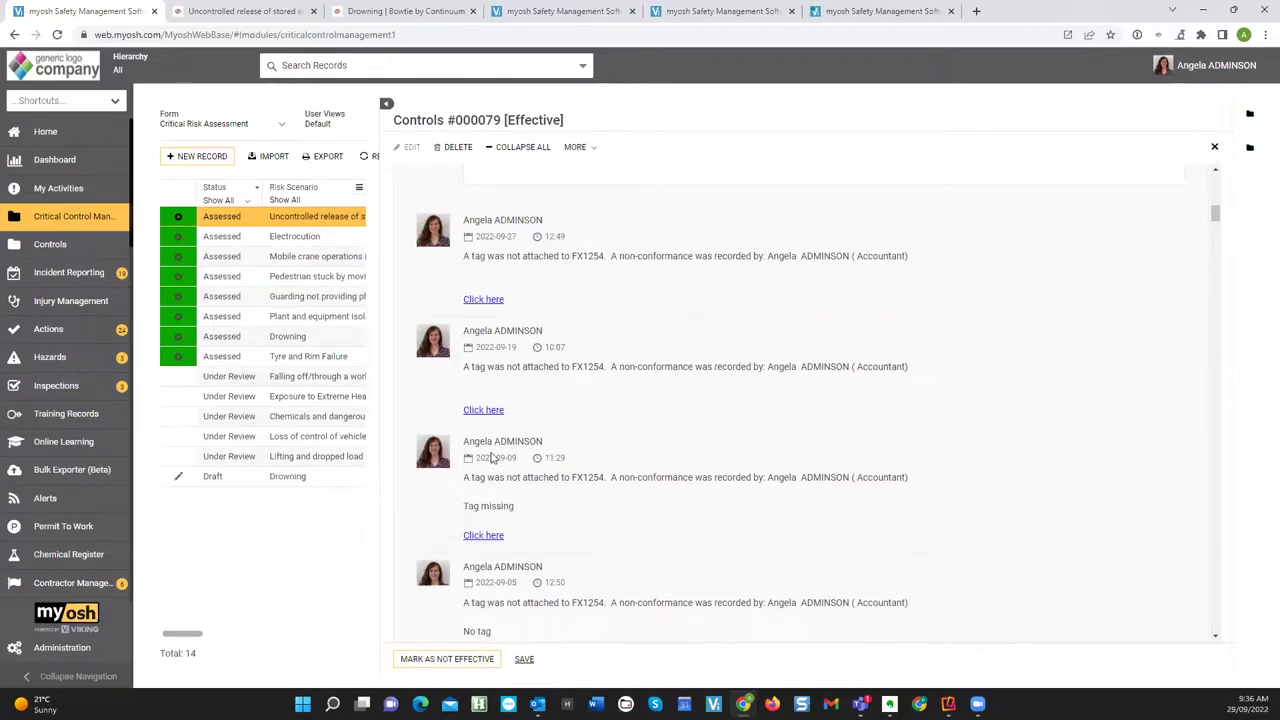
{"action": "scroll", "coordinate": [491, 457], "scroll_direction": "up", "scroll_amount": 1}
{"action": "scroll", "coordinate": [506, 440], "scroll_direction": "up", "scroll_amount": 1}
{"action": "scroll", "coordinate": [506, 440], "scroll_direction": "up", "scroll_amount": 4}
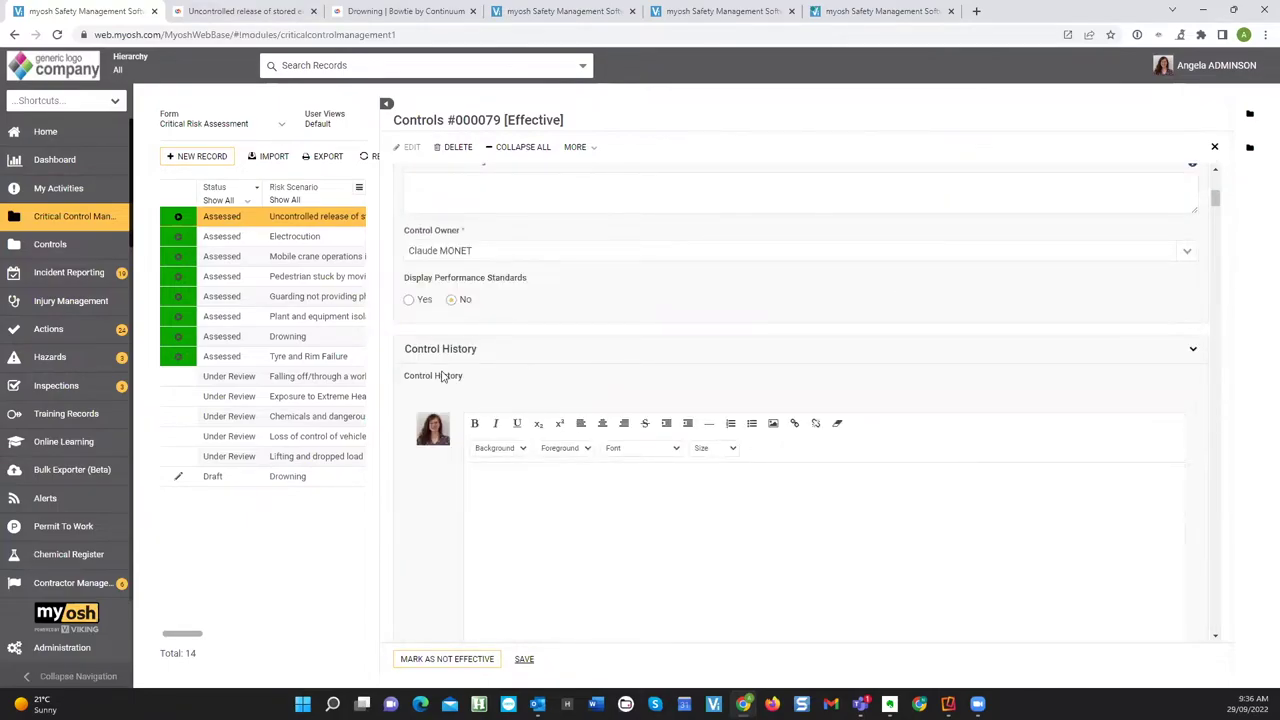
{"action": "left_click", "coordinate": [1193, 353]}
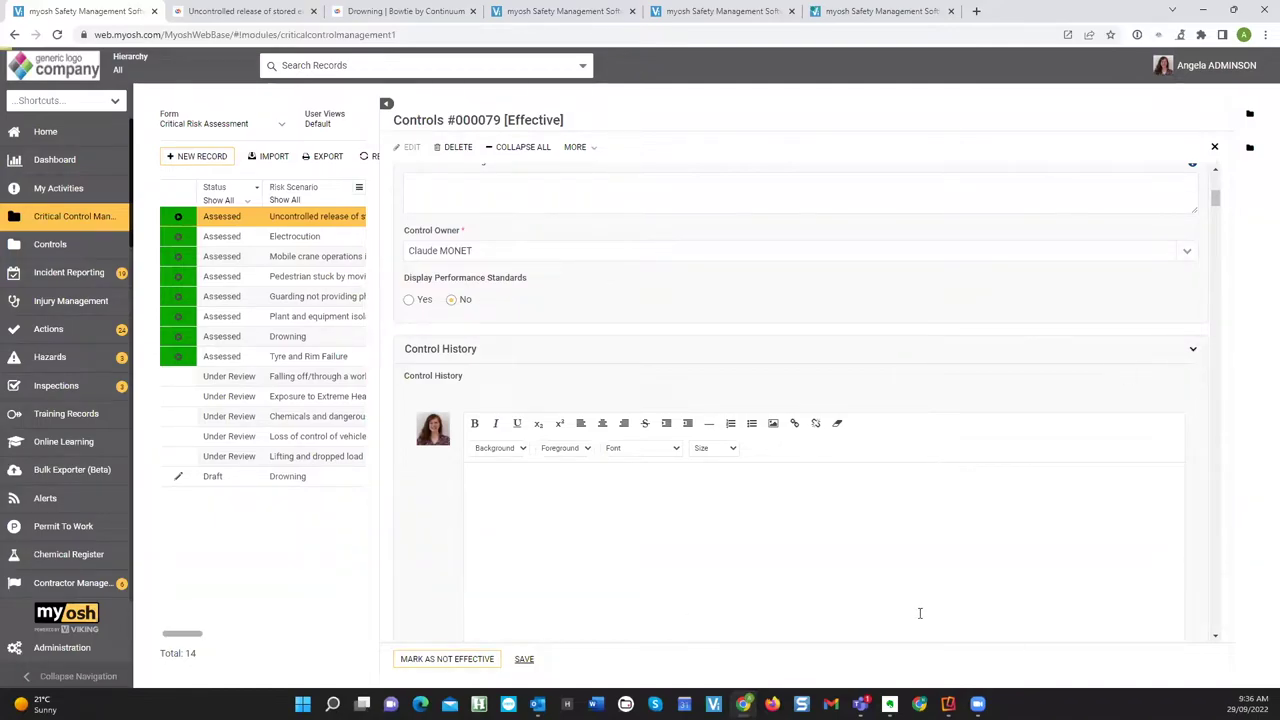
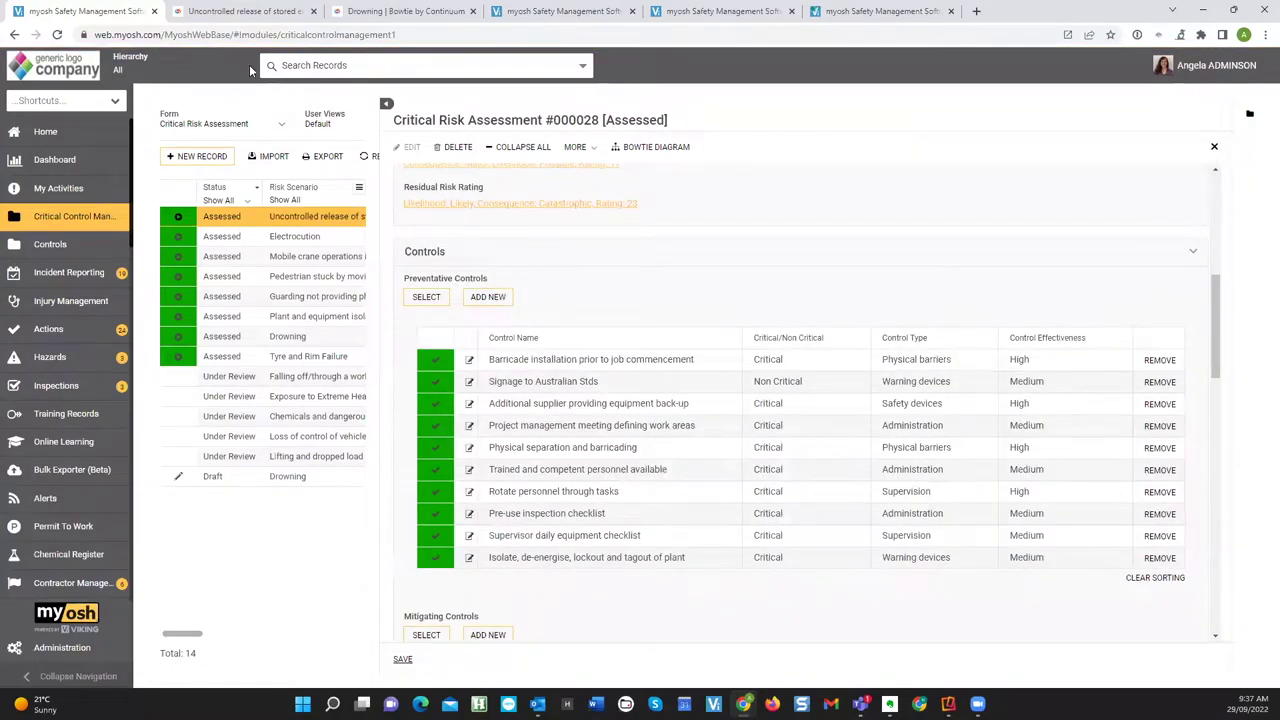
Step: From the stored energy bowtie diagram, open the "Isolate, de-energise, lockout and tagout of plant" control record, review it, and return to the diagram
{"action": "scroll", "coordinate": [447, 251], "scroll_direction": "up", "scroll_amount": 3}
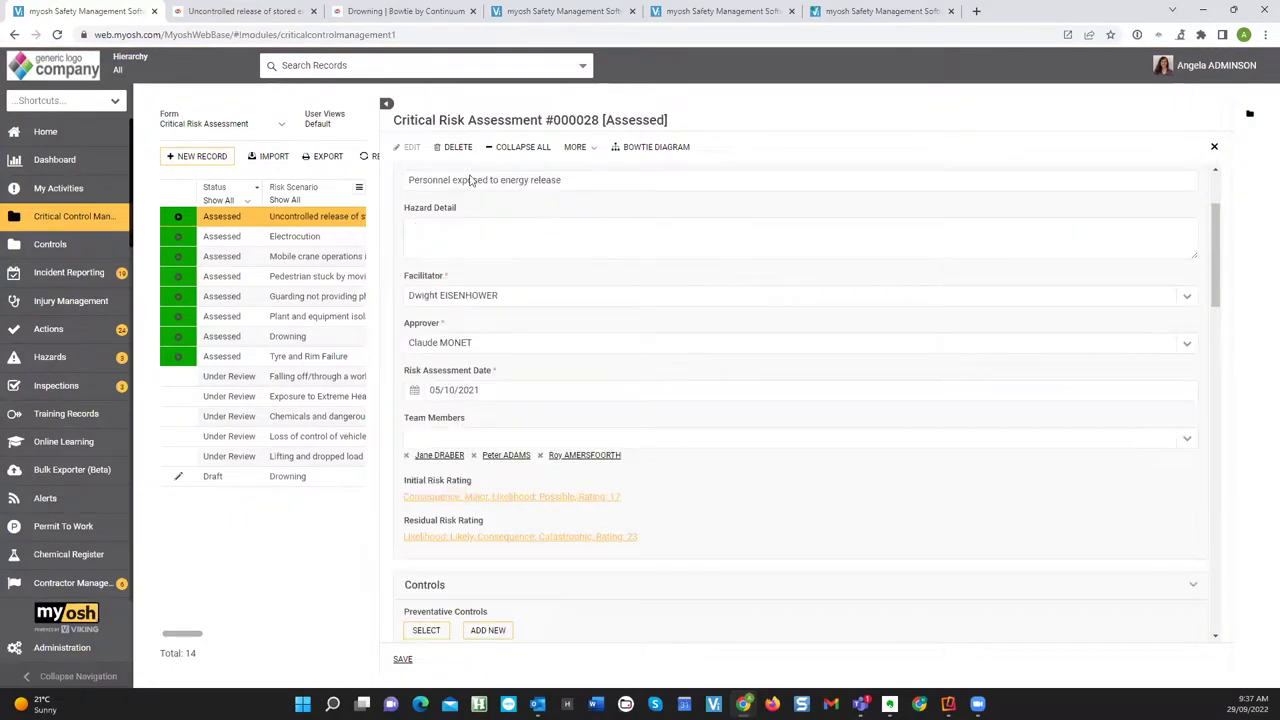
{"action": "left_click", "coordinate": [250, 12]}
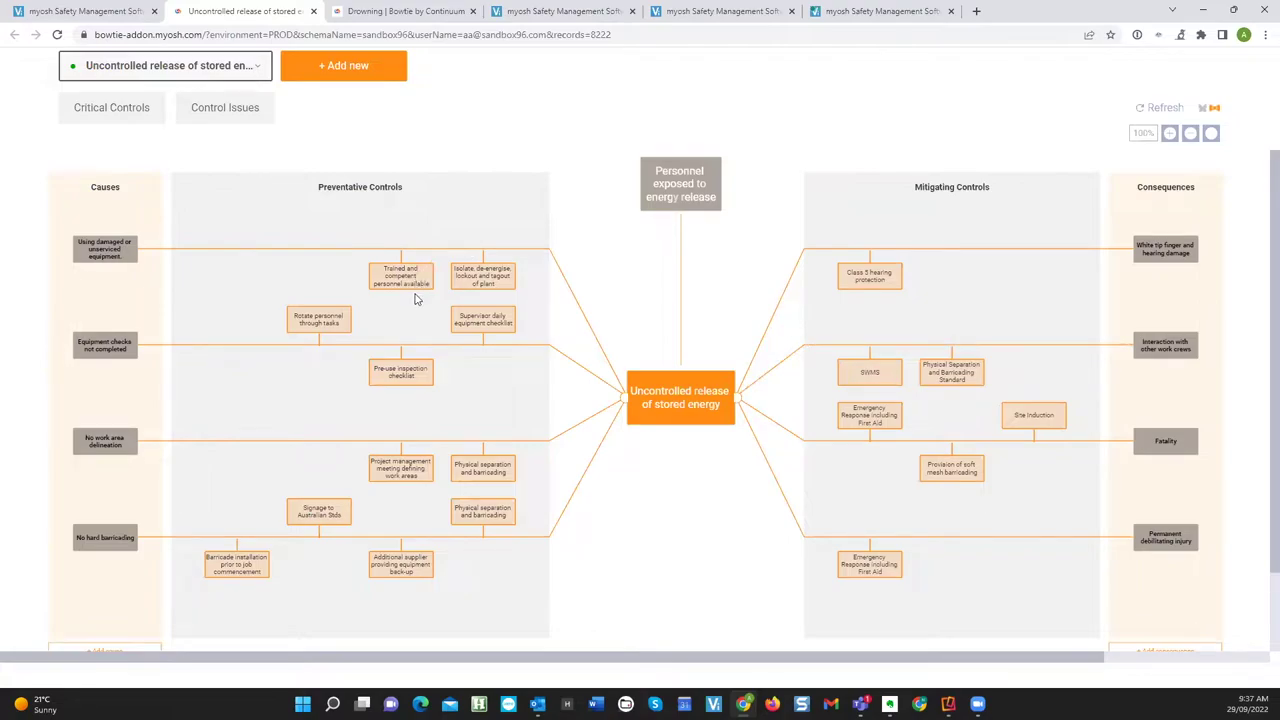
{"action": "left_click", "coordinate": [515, 268]}
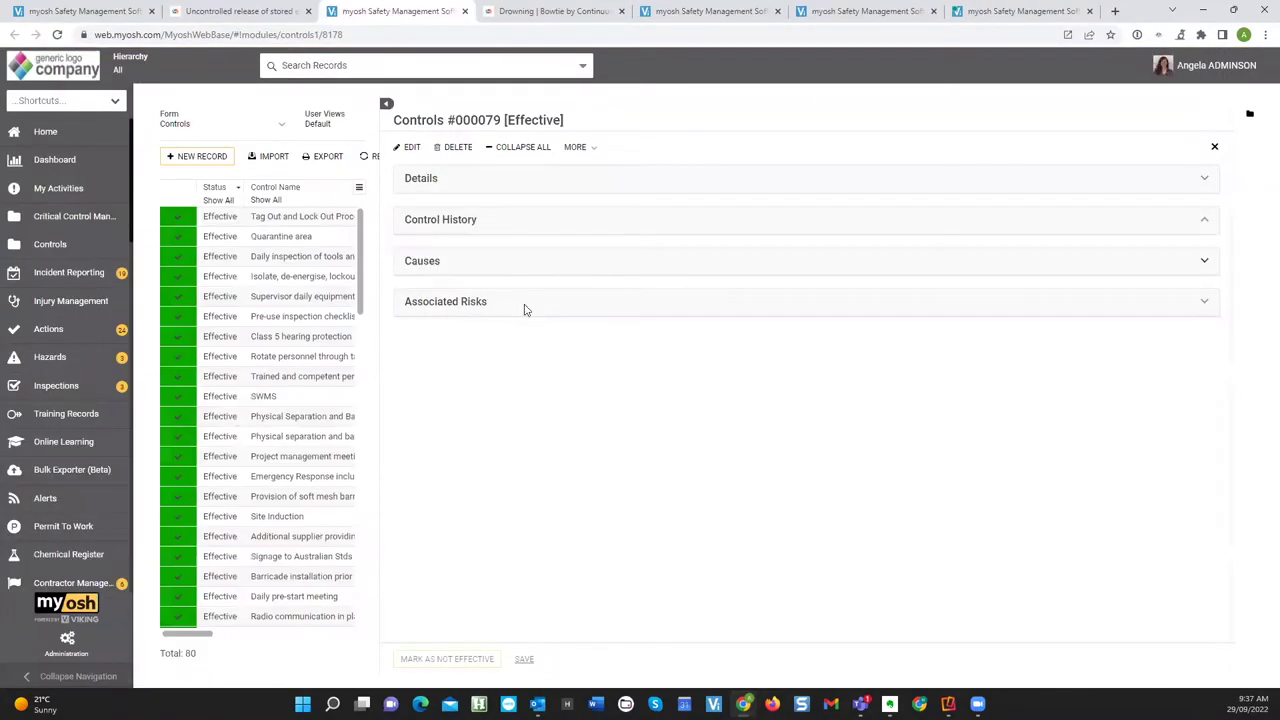
{"action": "scroll", "coordinate": [524, 309], "scroll_direction": "down", "scroll_amount": 4}
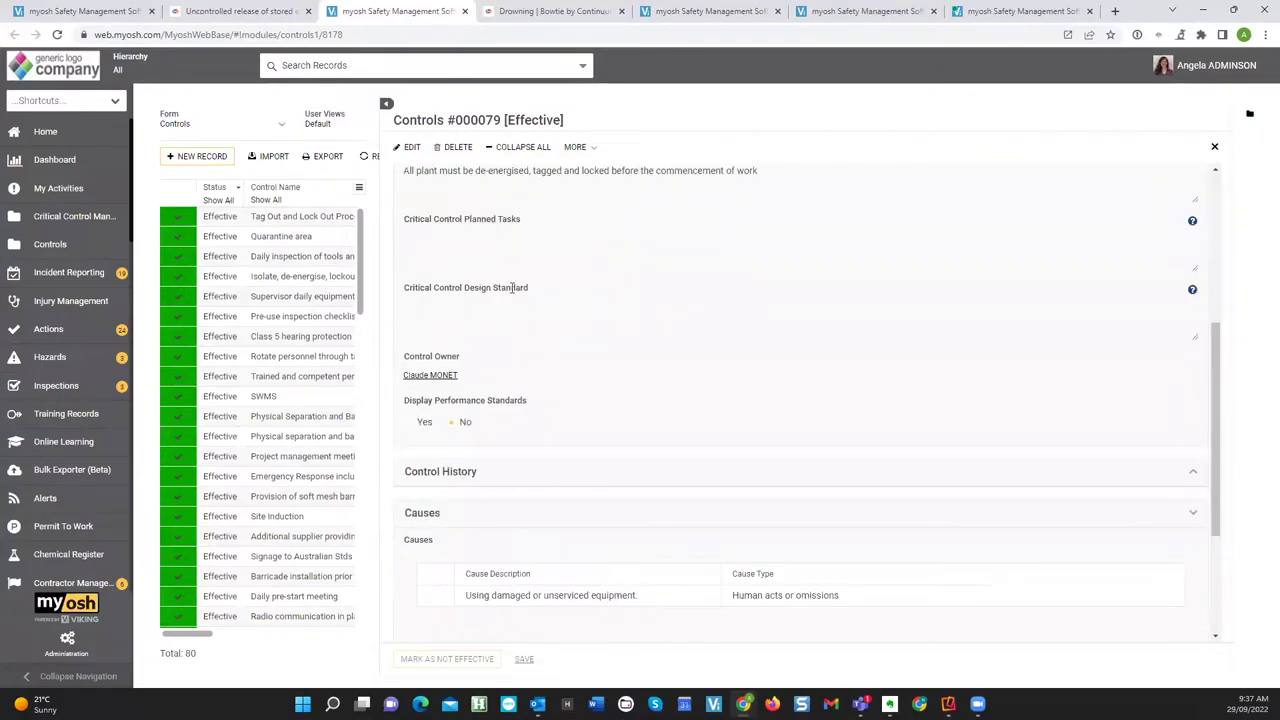
{"action": "scroll", "coordinate": [517, 288], "scroll_direction": "up", "scroll_amount": 4}
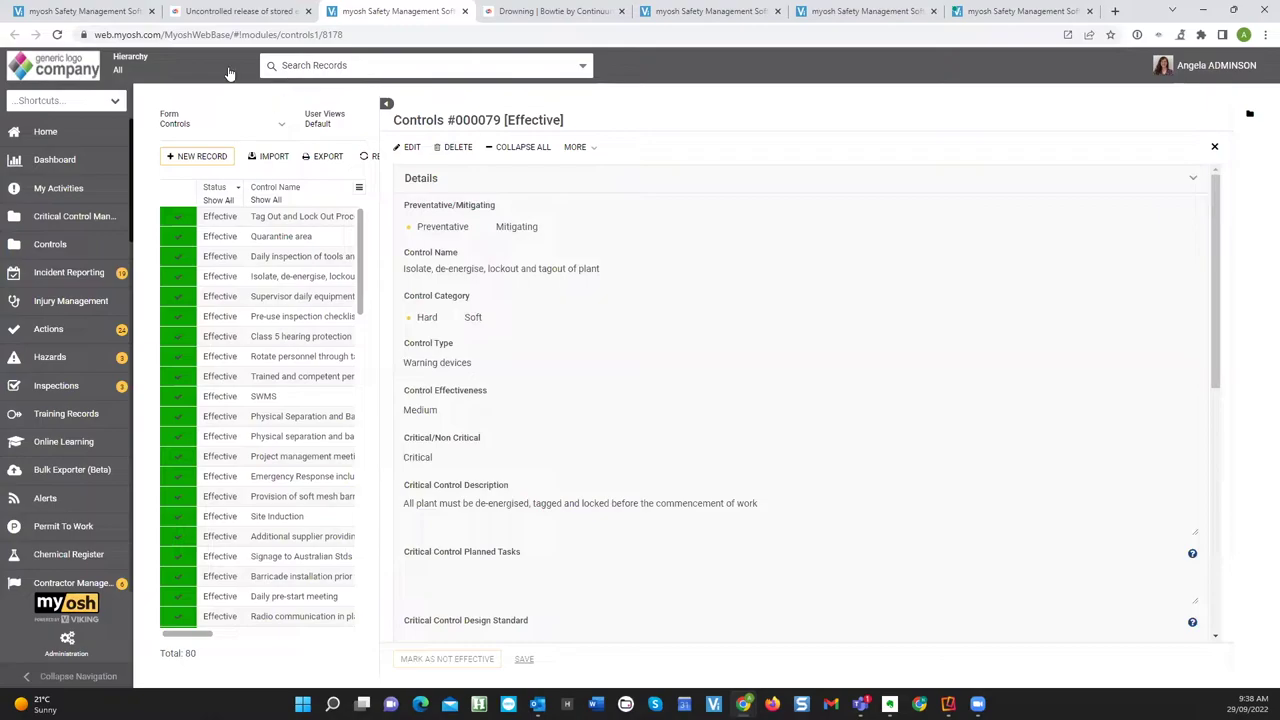
{"action": "left_click", "coordinate": [240, 10]}
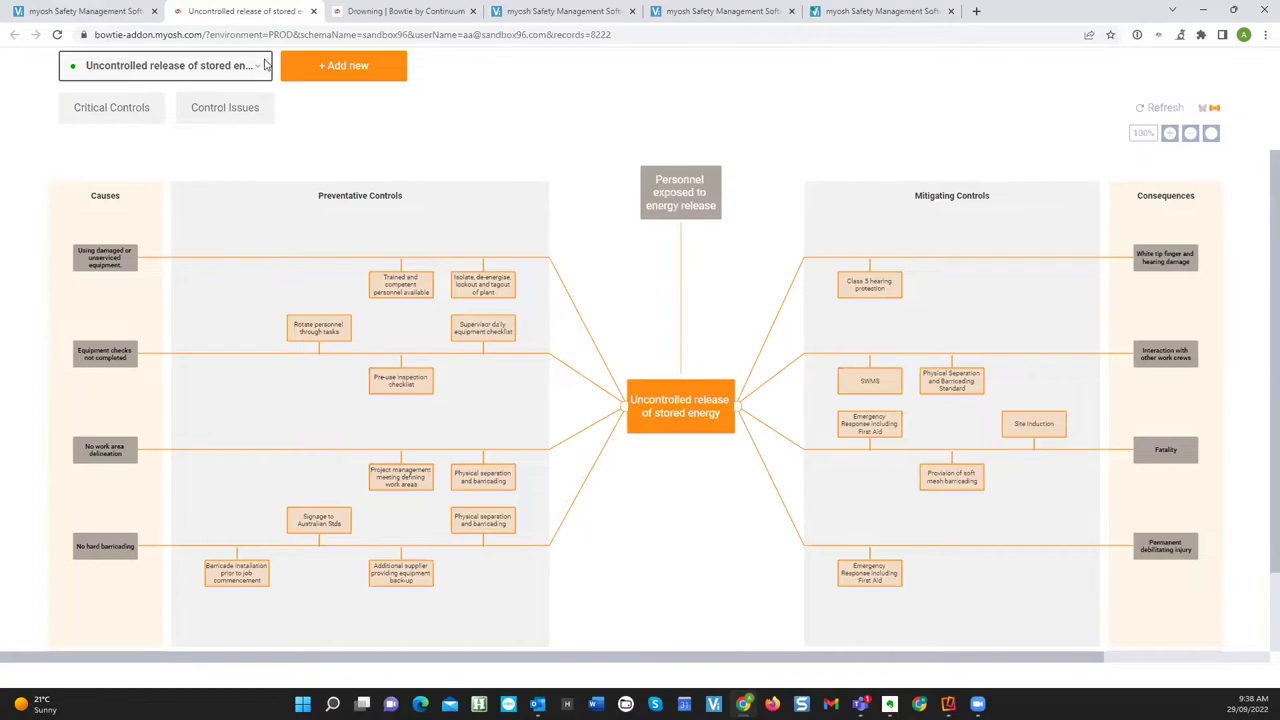
Step: Switch to the Drowning bowtie diagram and add a cause named "No Barriers"
{"action": "left_click", "coordinate": [396, 12]}
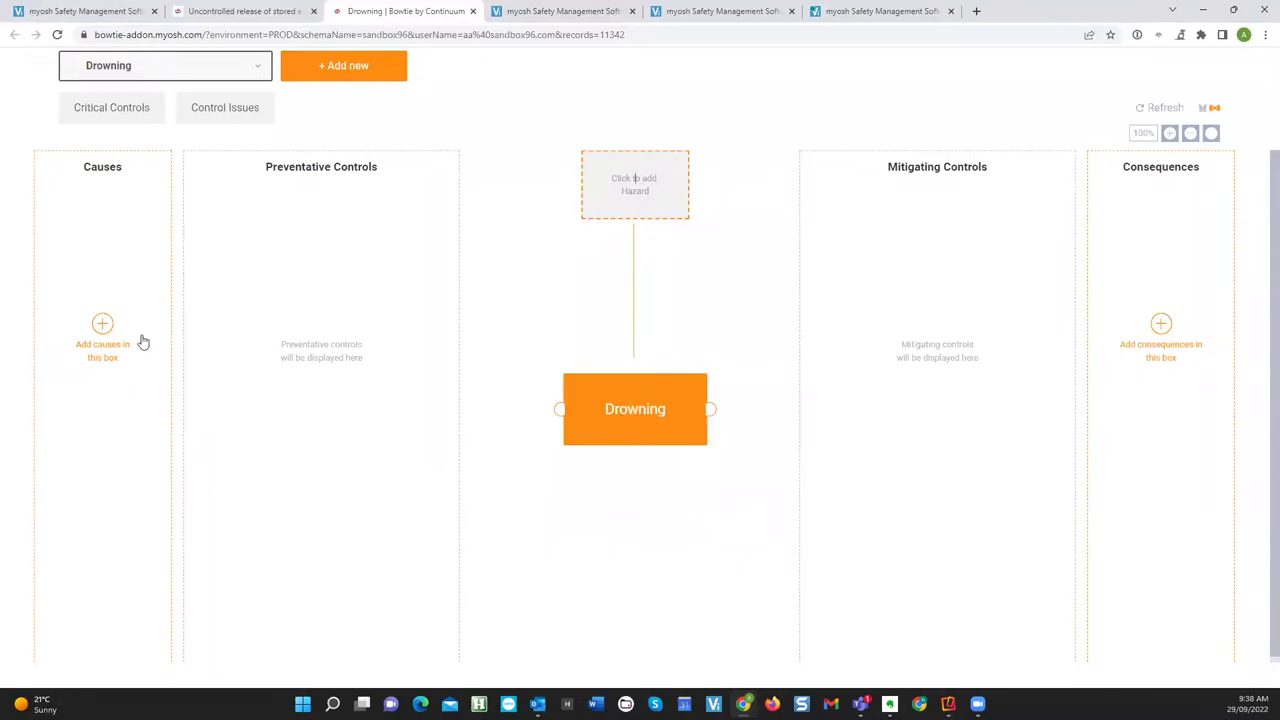
{"action": "left_click", "coordinate": [103, 326]}
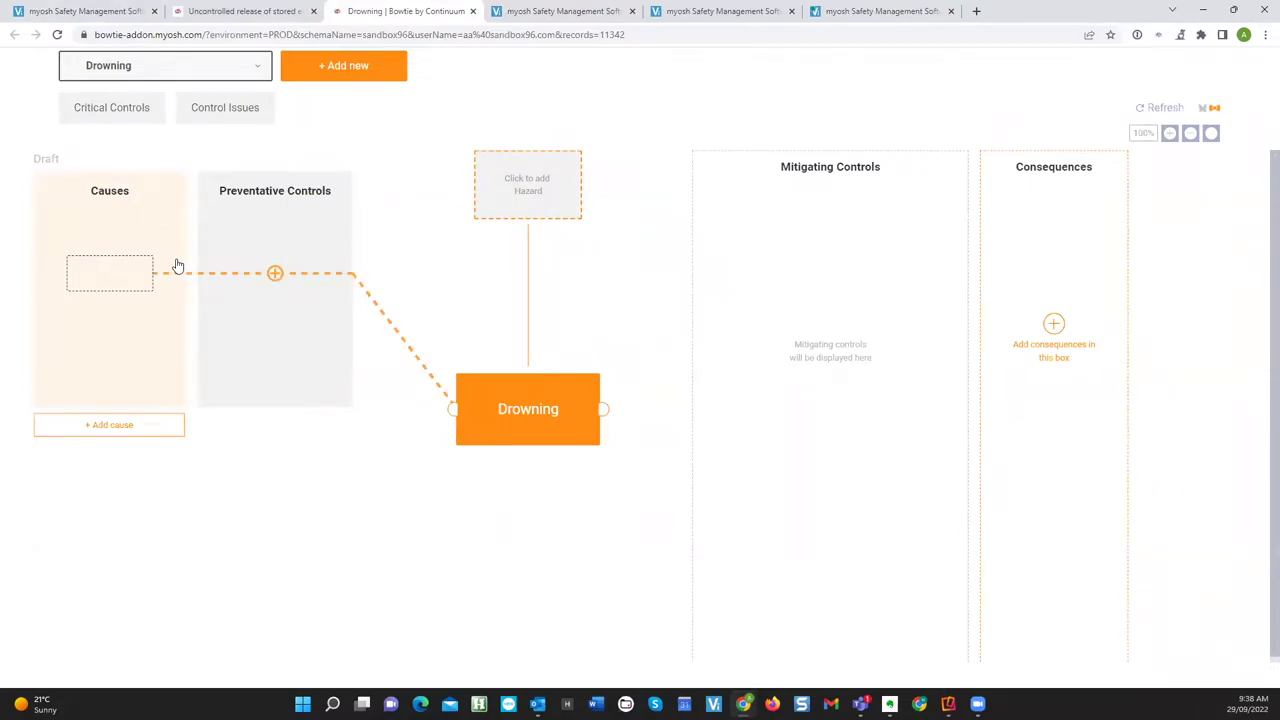
{"action": "type", "text": "No Barriers"}
{"action": "left_click", "coordinate": [177, 266]}
Step: Add a preventative control named "Control" to the line between the "No Barriers" cause and Drowning
{"action": "left_click", "coordinate": [275, 274]}
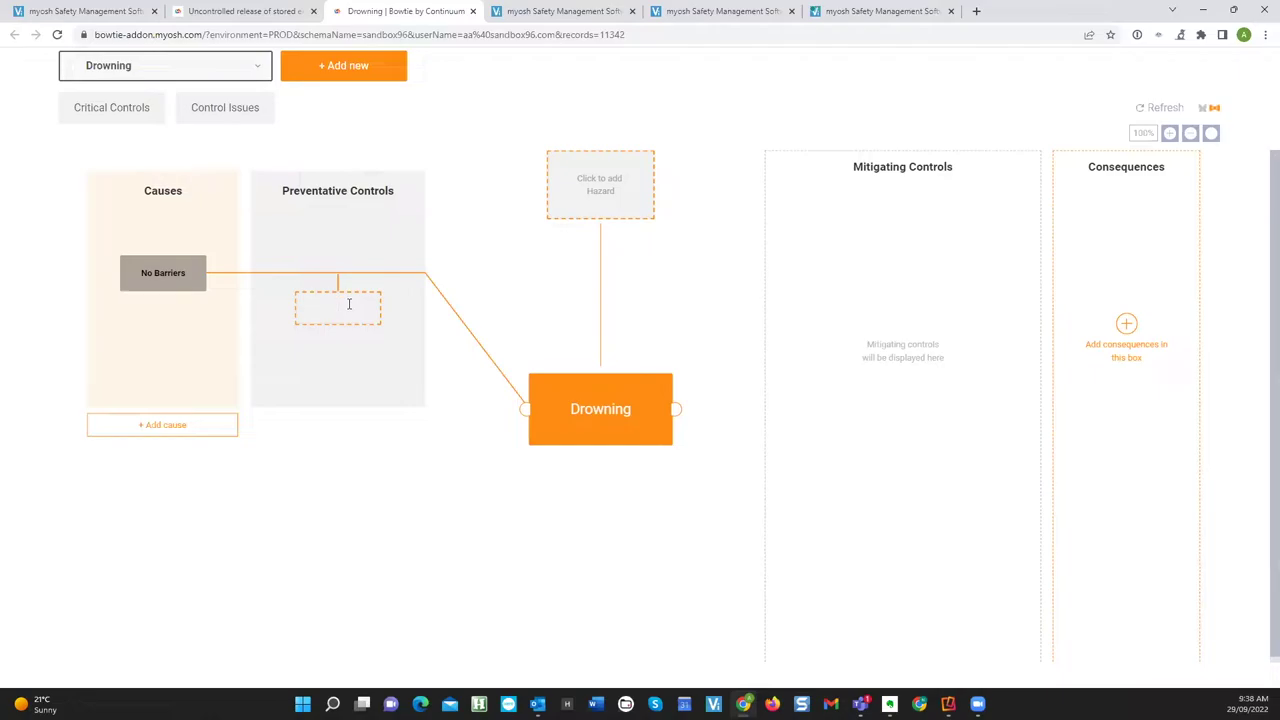
{"action": "type", "text": "Control"}
{"action": "key", "text": "Return"}
{"action": "left_click_drag", "start_coordinate": [337, 275], "coordinate": [329, 277]}
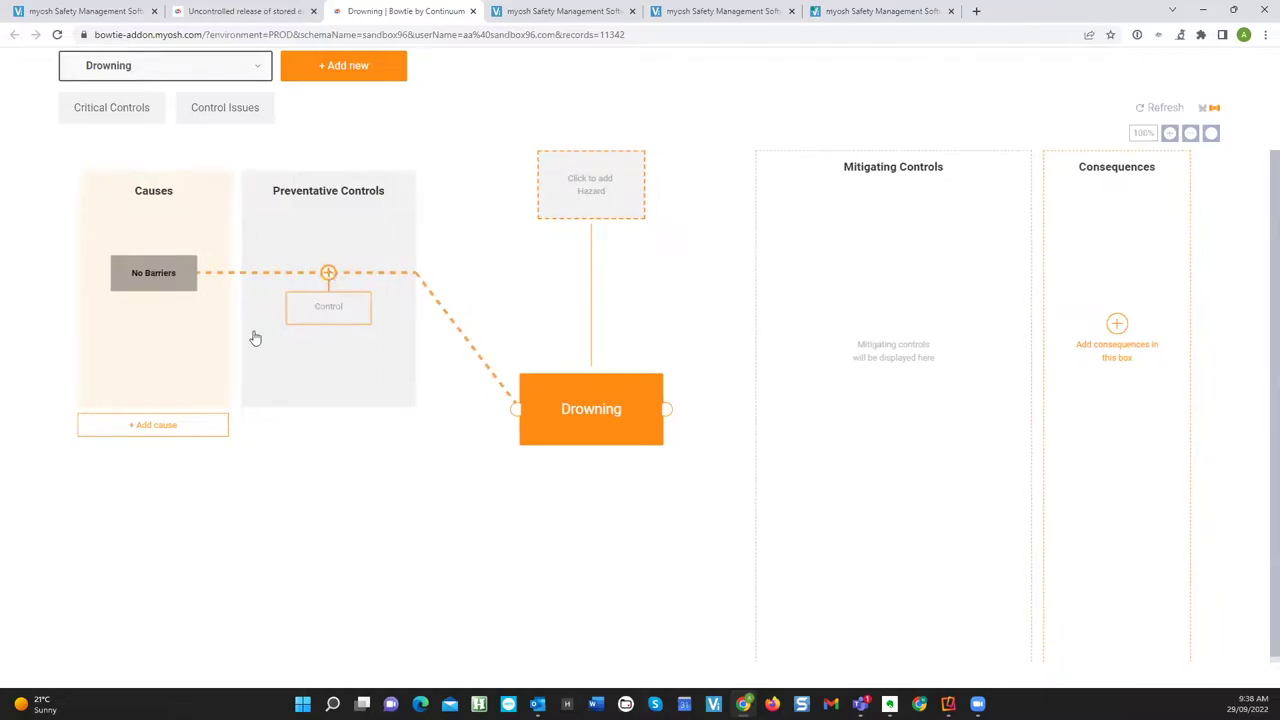
Step: Confirm the "Control" box and insert a second, blank preventative control ahead of it on the "No Barriers" line
{"action": "left_click", "coordinate": [377, 309]}
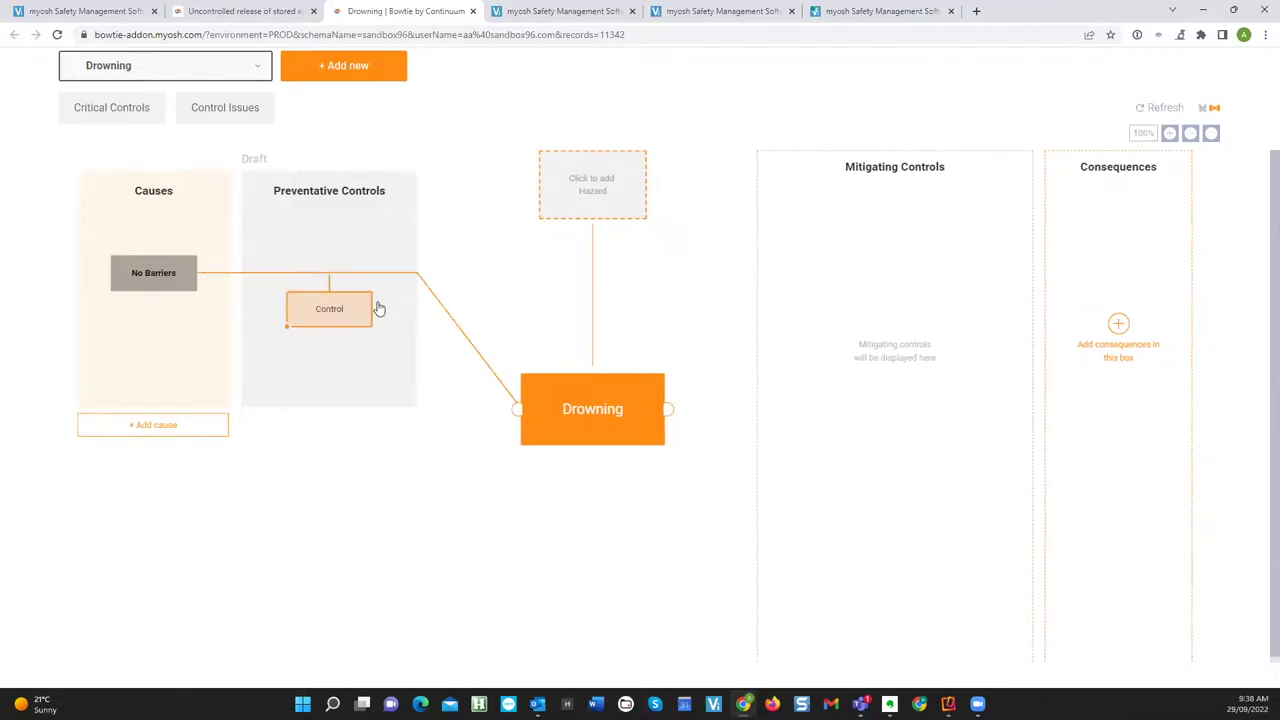
{"action": "left_click", "coordinate": [329, 272]}
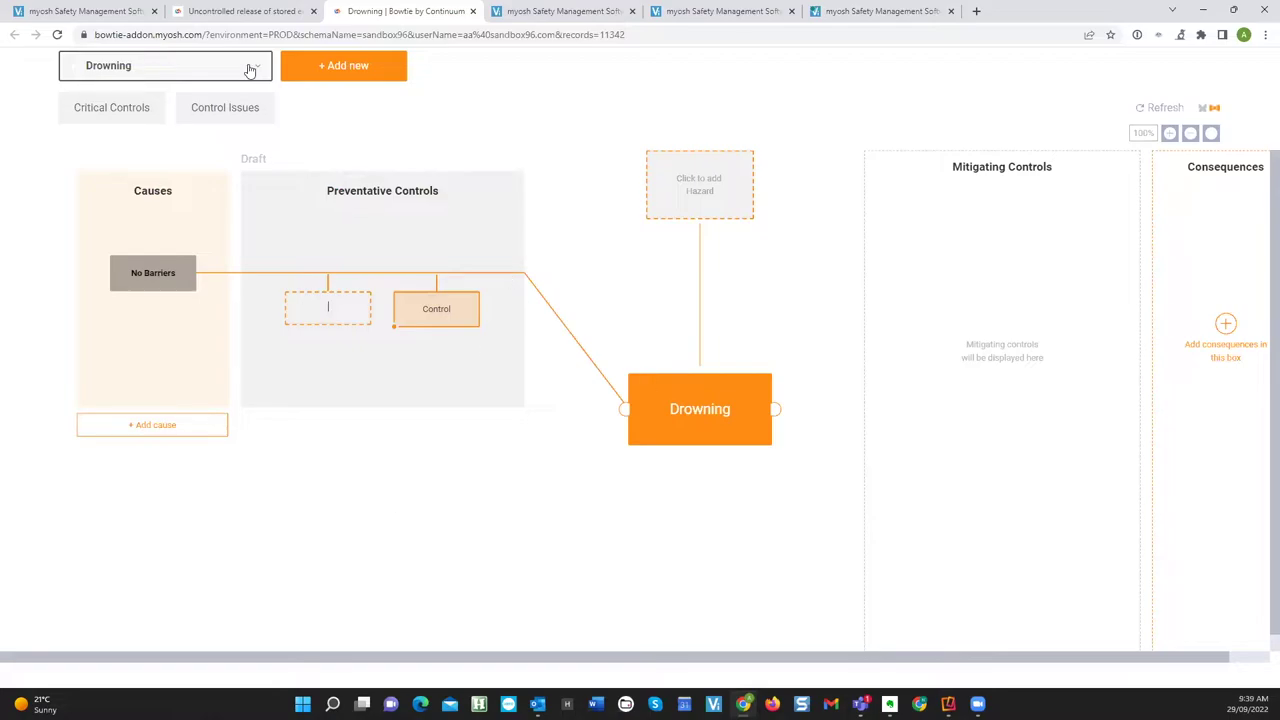
Step: Return to the Critical Risk Assessment list, select the draft Drowning assessment, and close the open stored energy record
{"action": "left_click", "coordinate": [118, 12]}
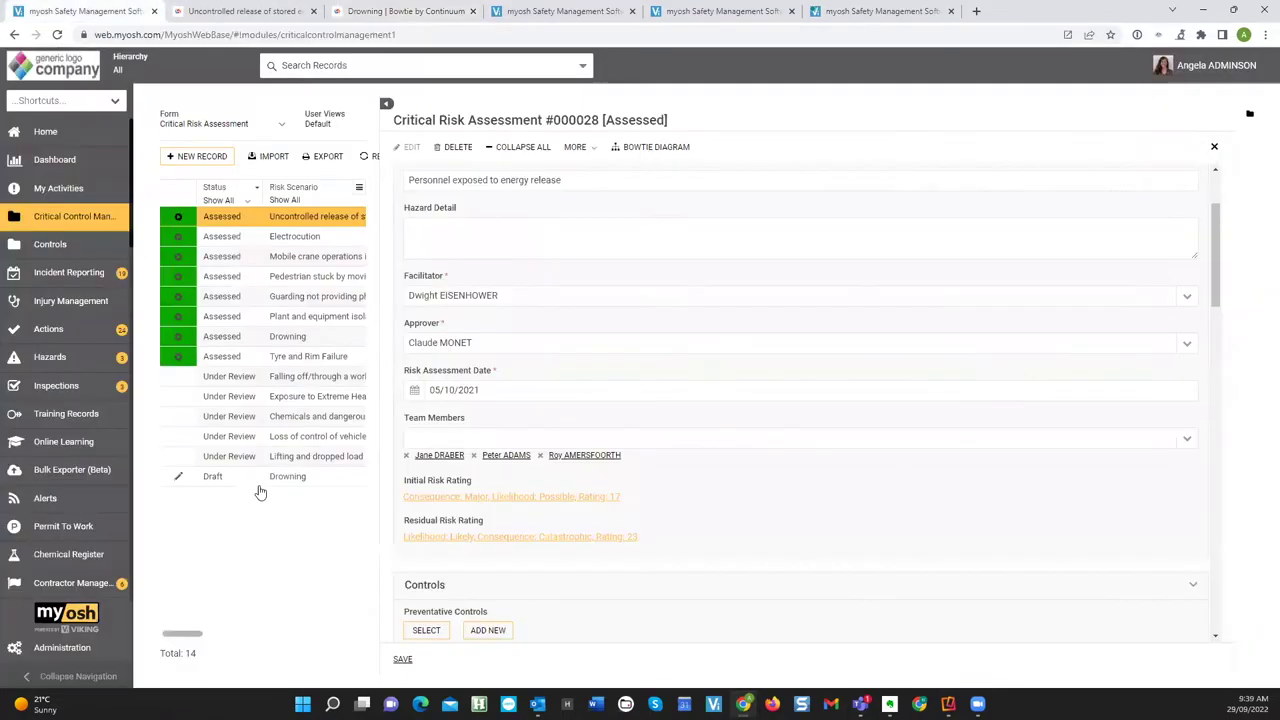
{"action": "left_click", "coordinate": [222, 477]}
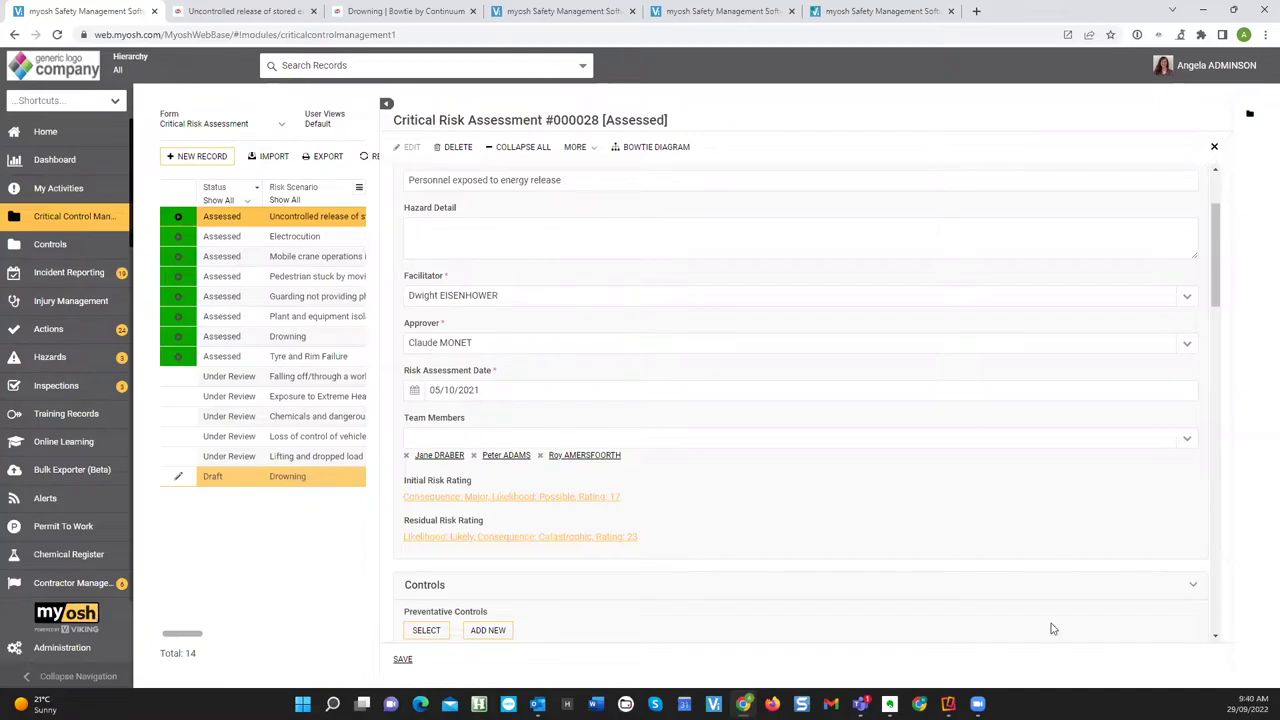
{"action": "left_click", "coordinate": [1217, 151]}
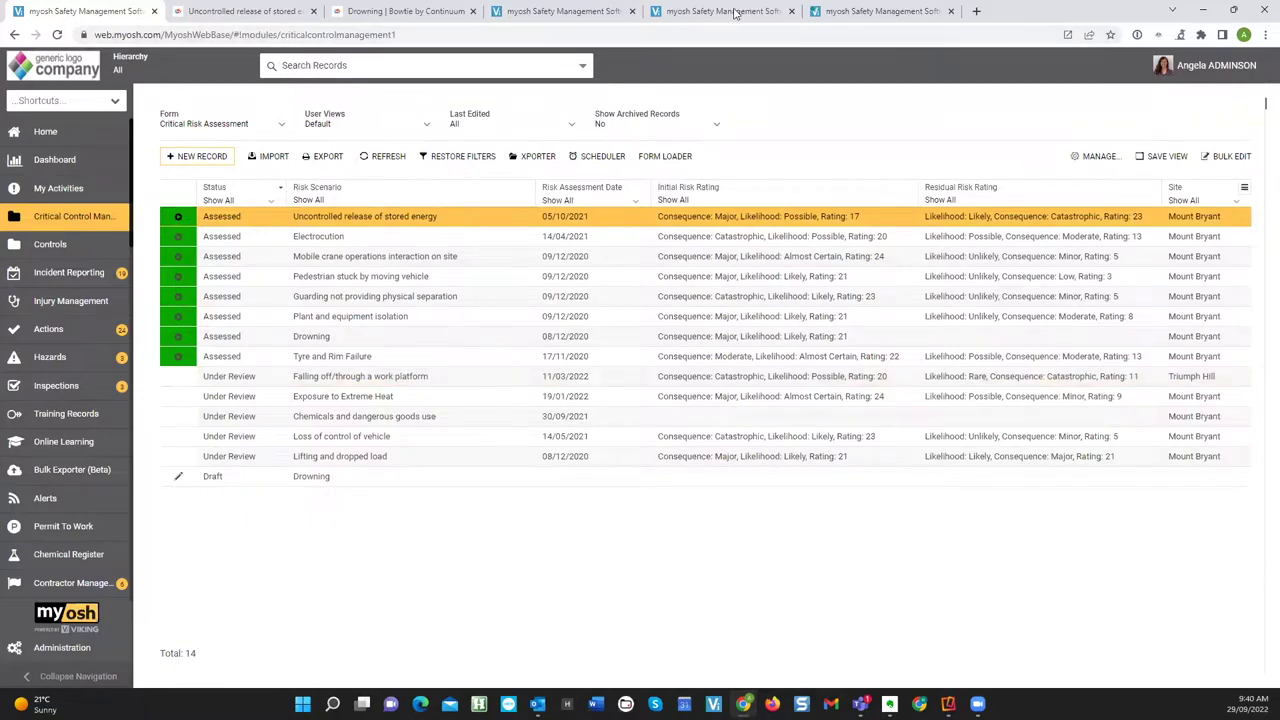
Step: Switch to the inspections list, create a new General Inspection record, and go to its De-Energise question about tags on energy isolating devices
{"action": "left_click", "coordinate": [578, 14]}
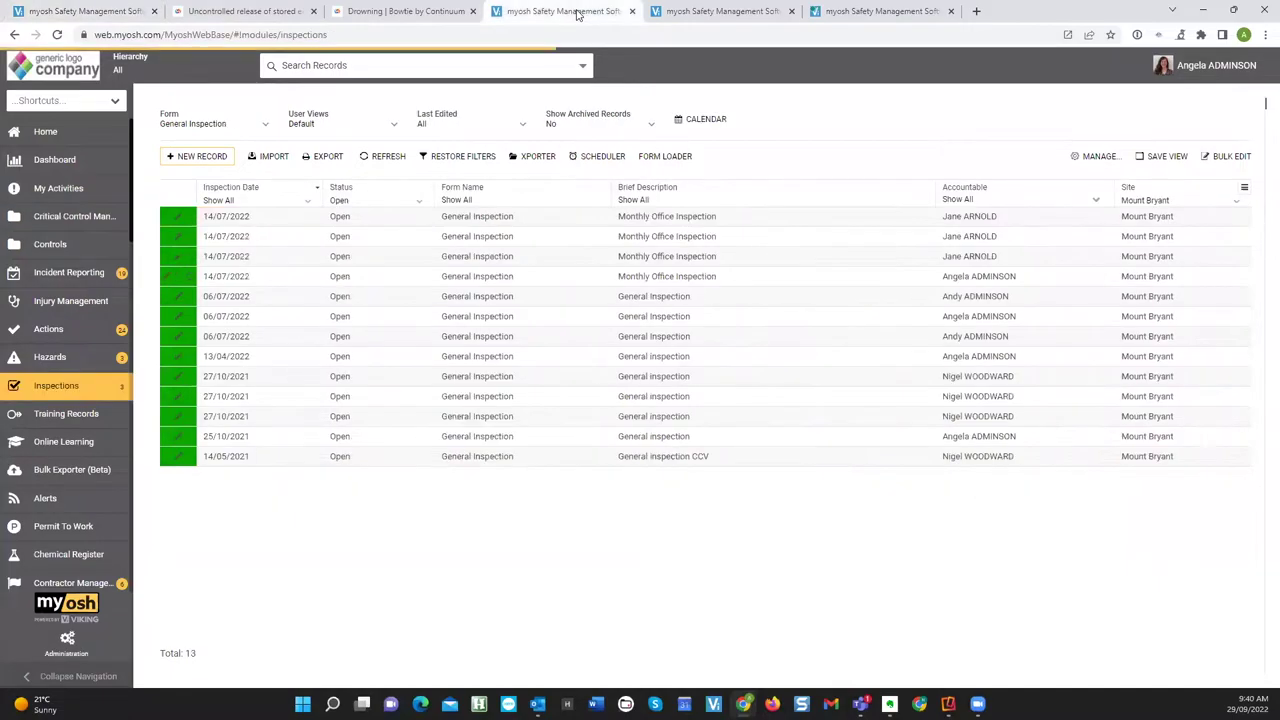
{"action": "left_click", "coordinate": [202, 157]}
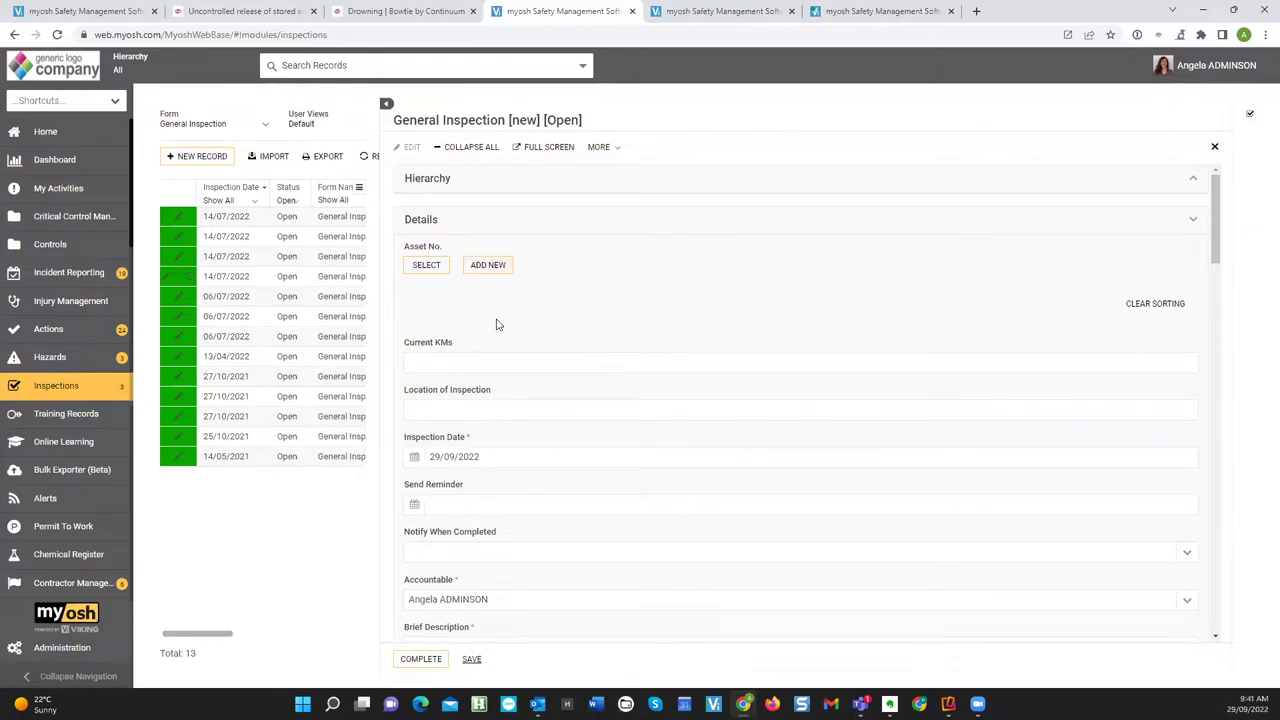
{"action": "scroll", "coordinate": [498, 324], "scroll_direction": "down", "scroll_amount": 3}
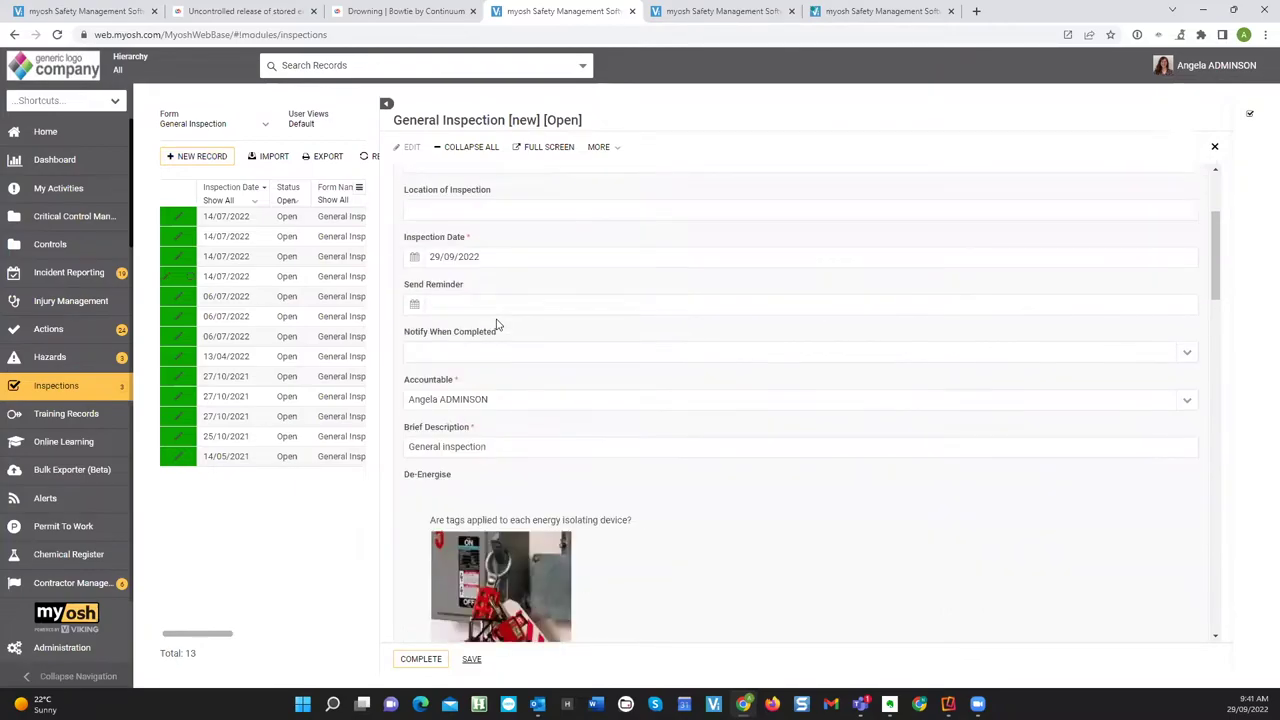
{"action": "scroll", "coordinate": [498, 324], "scroll_direction": "down", "scroll_amount": 3}
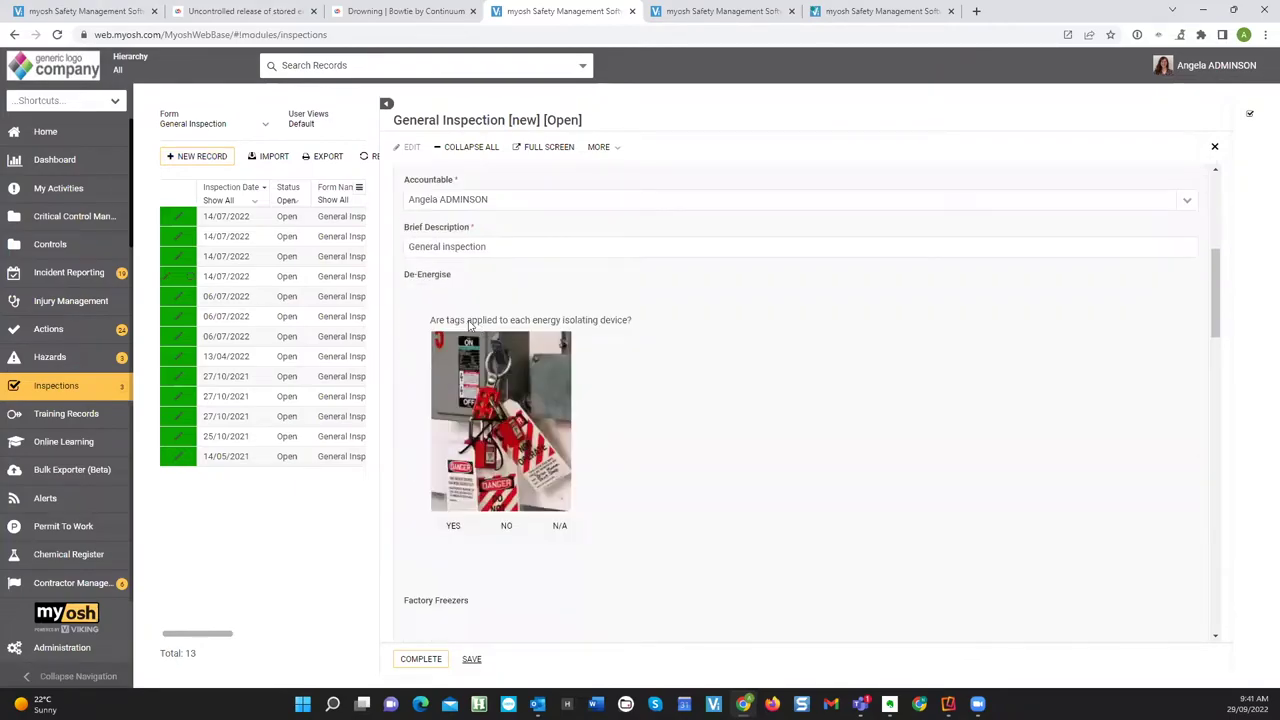
{"action": "scroll", "coordinate": [523, 463], "scroll_direction": "down", "scroll_amount": 1}
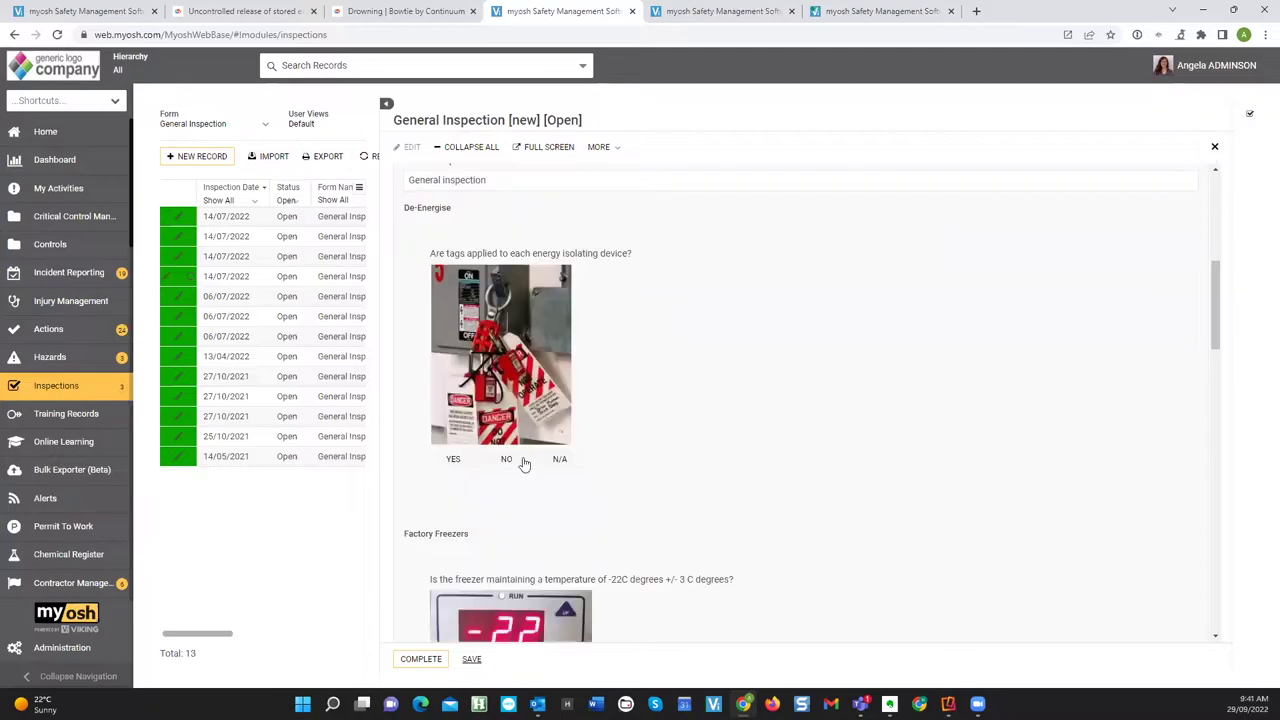
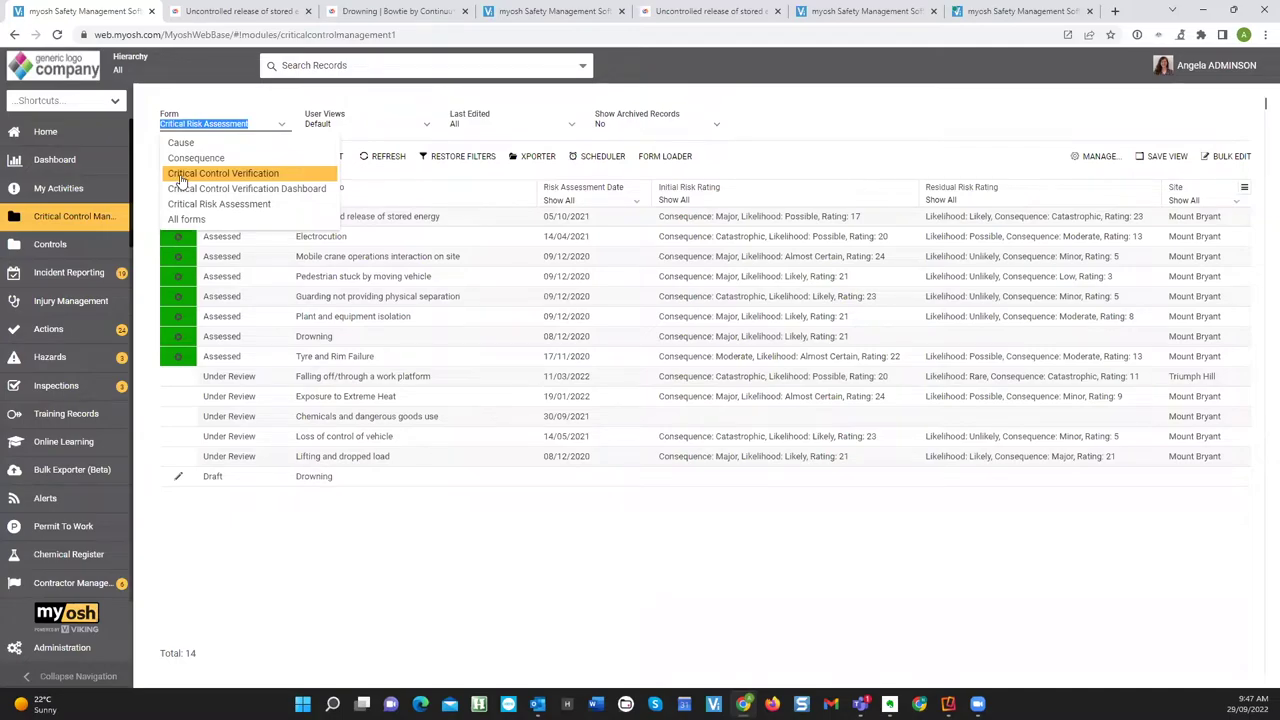
Step: List the Critical Control Verification records, open the one dated 29/09/2022, and review its details, result and comment
{"action": "left_click", "coordinate": [181, 180]}
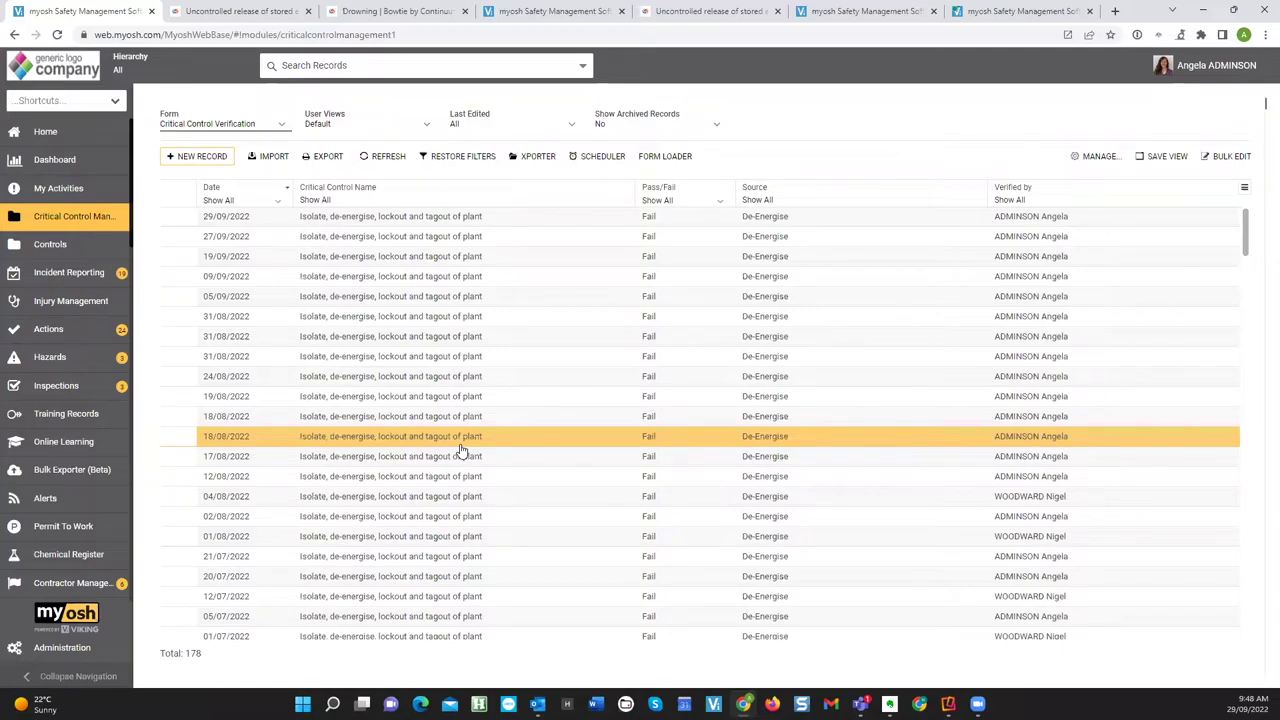
{"action": "left_click", "coordinate": [419, 224]}
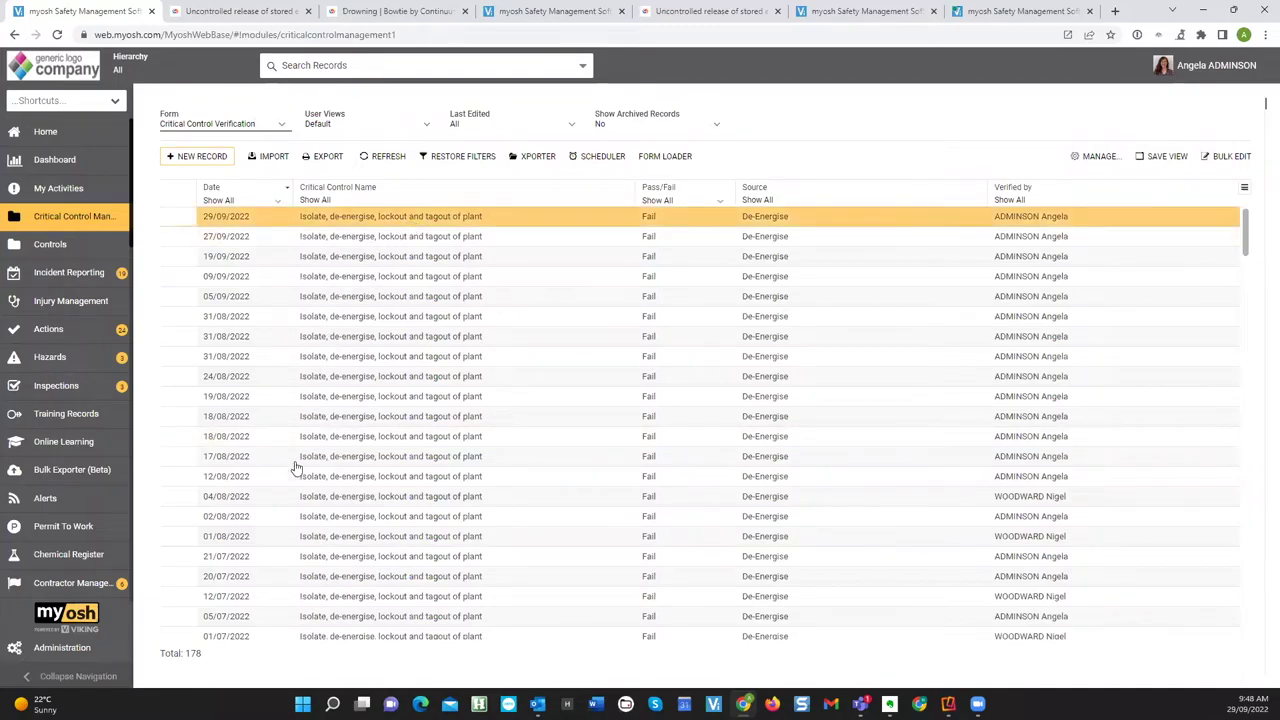
{"action": "left_click", "coordinate": [435, 262]}
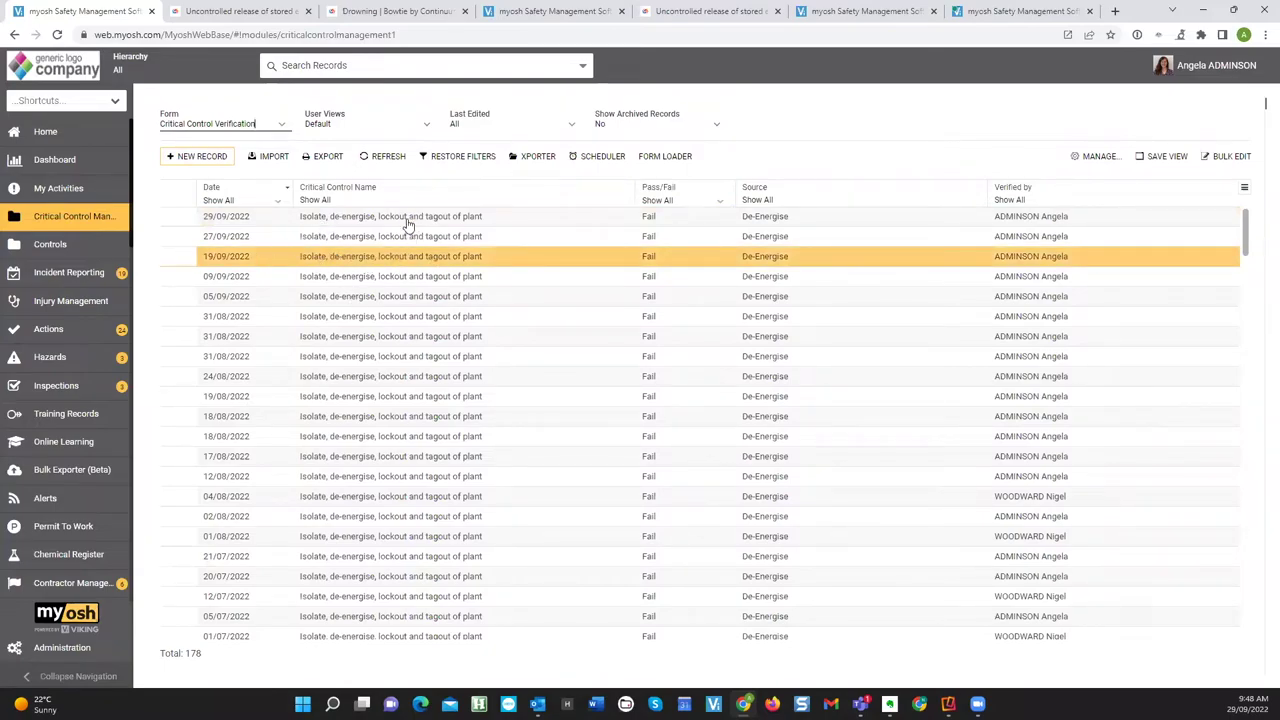
{"action": "left_click", "coordinate": [322, 223]}
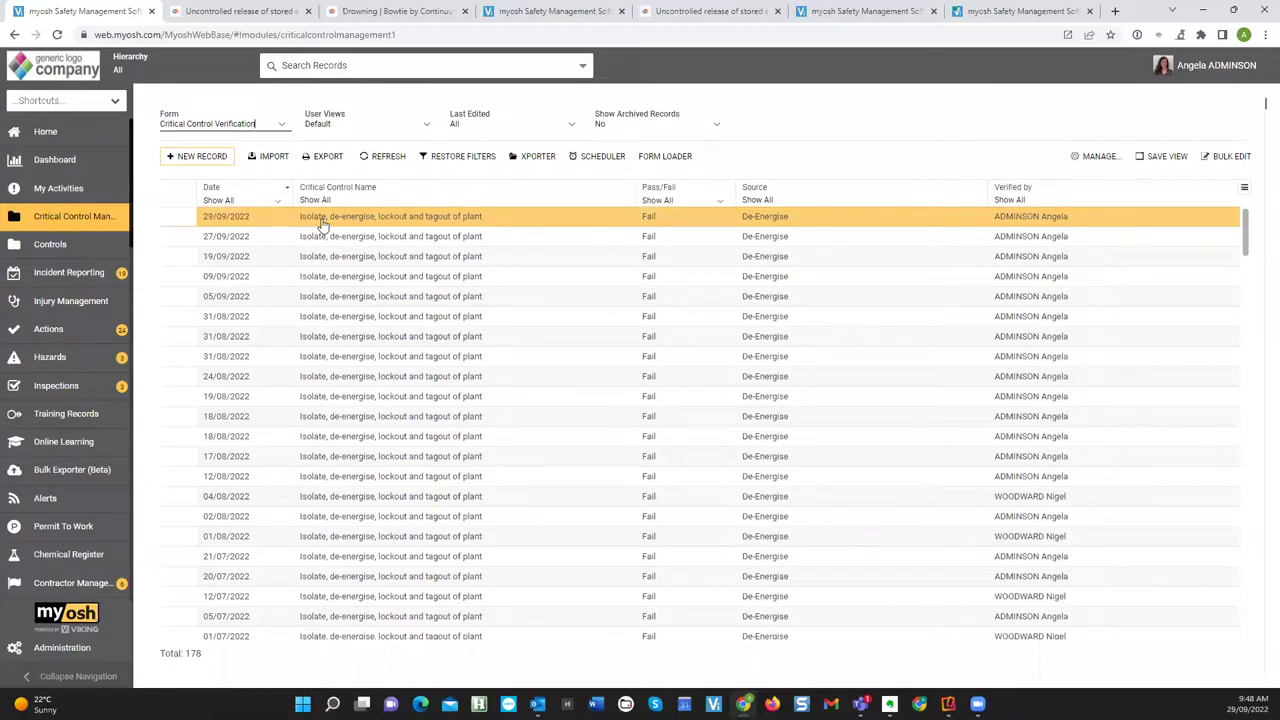
{"action": "double_click", "coordinate": [322, 224]}
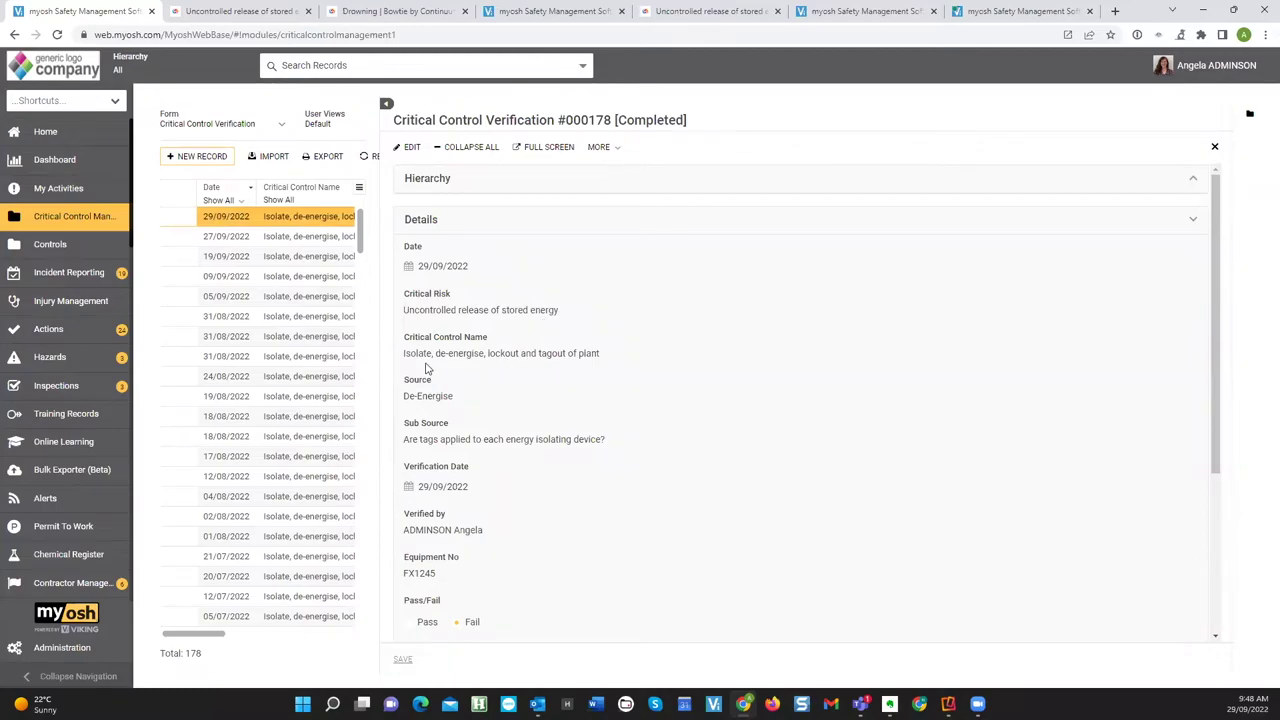
{"action": "scroll", "coordinate": [455, 374], "scroll_direction": "down", "scroll_amount": 1}
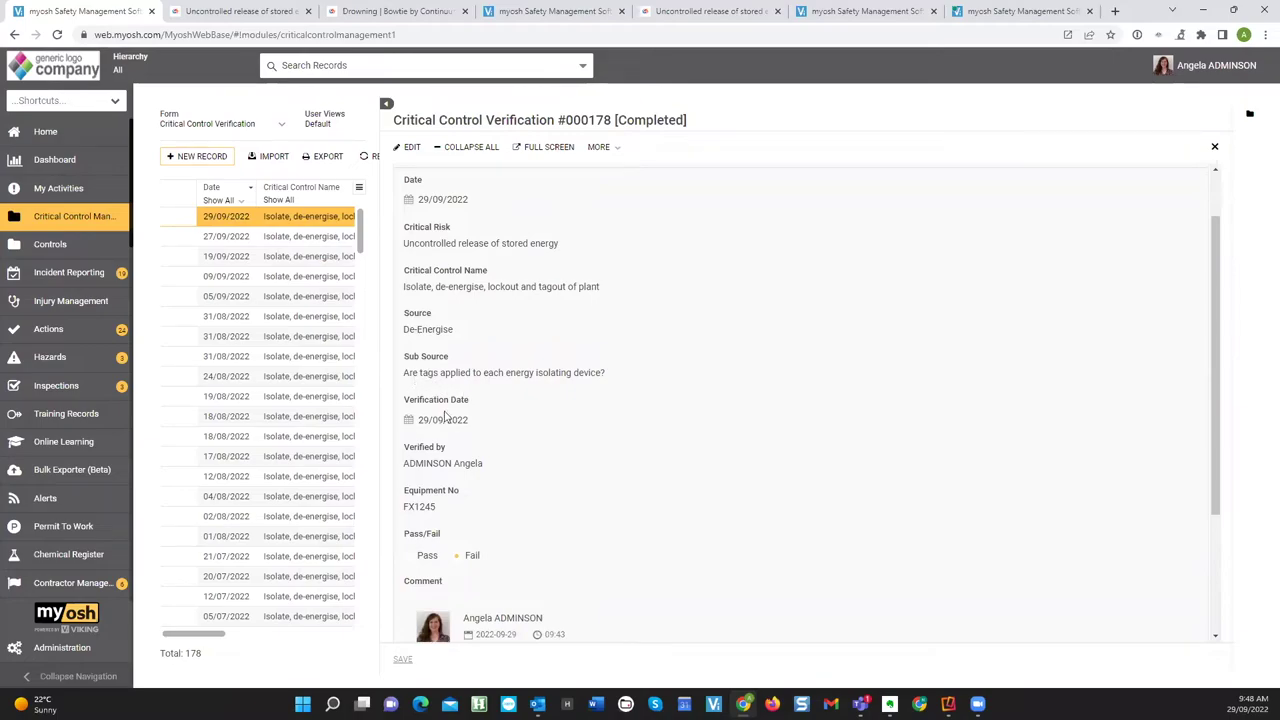
{"action": "scroll", "coordinate": [453, 423], "scroll_direction": "down", "scroll_amount": 2}
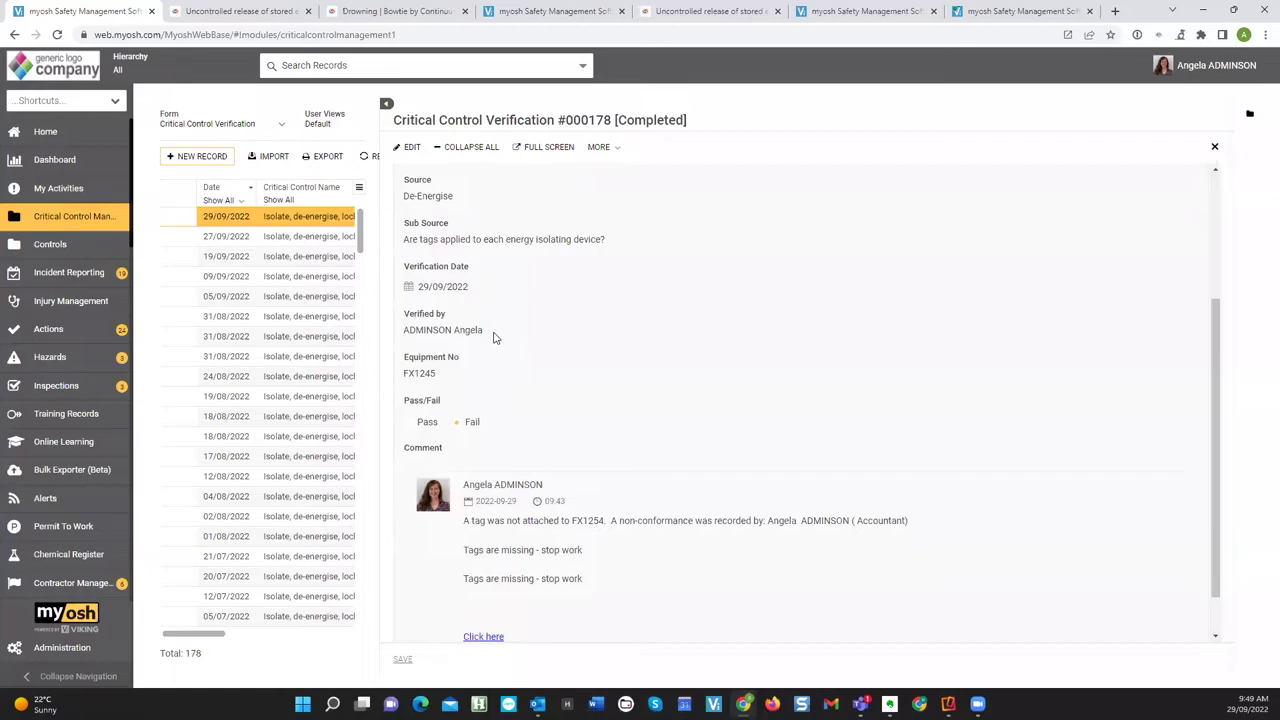
{"action": "scroll", "coordinate": [491, 334], "scroll_direction": "down", "scroll_amount": 1}
{"action": "scroll", "coordinate": [491, 334], "scroll_direction": "up", "scroll_amount": 3}
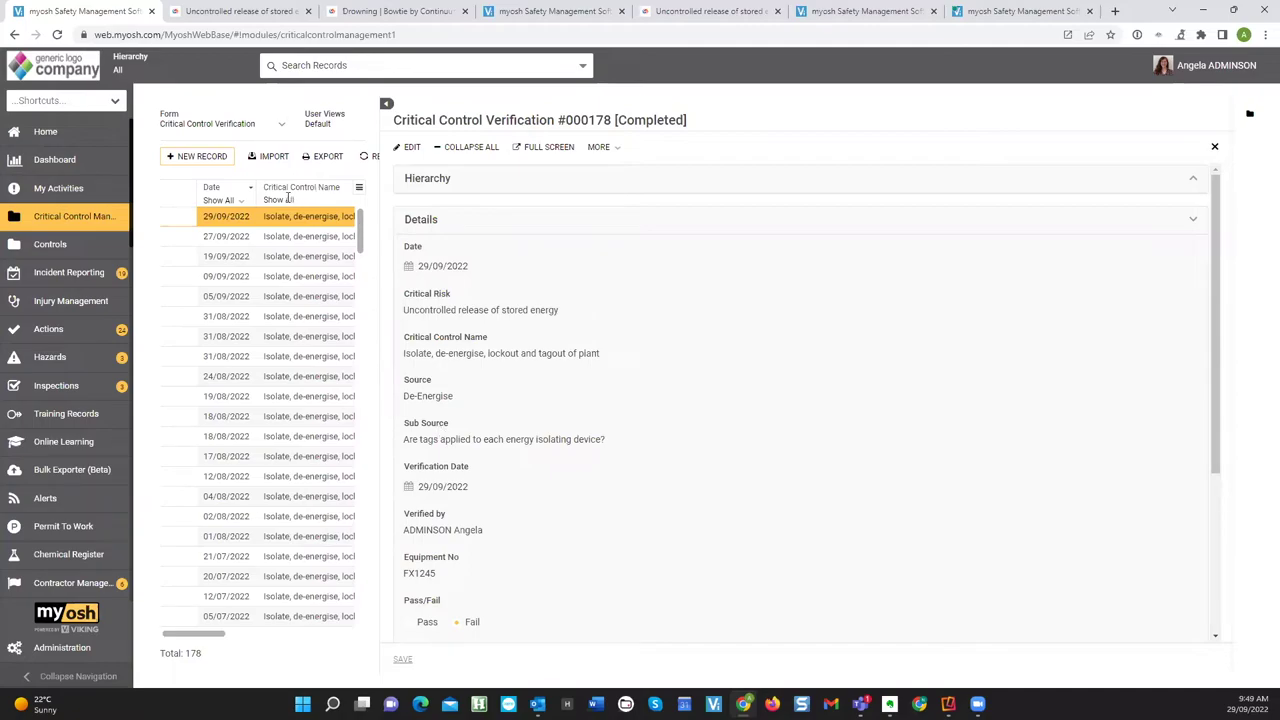
Step: Switch to the Critical Control Verification dashboard and review its charts by risk, control, pass/fail percentage and equipment number
{"action": "left_click", "coordinate": [865, 12]}
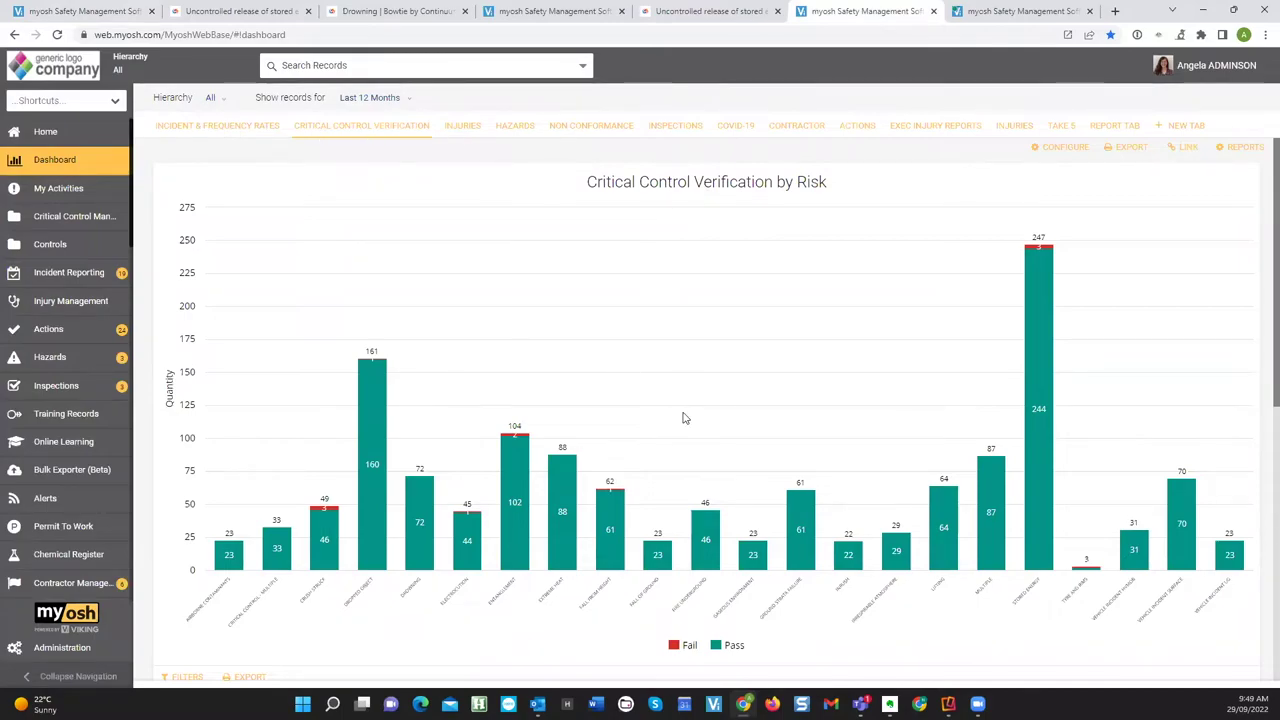
{"action": "scroll", "coordinate": [658, 402], "scroll_direction": "down", "scroll_amount": 2}
{"action": "scroll", "coordinate": [658, 402], "scroll_direction": "down", "scroll_amount": 4}
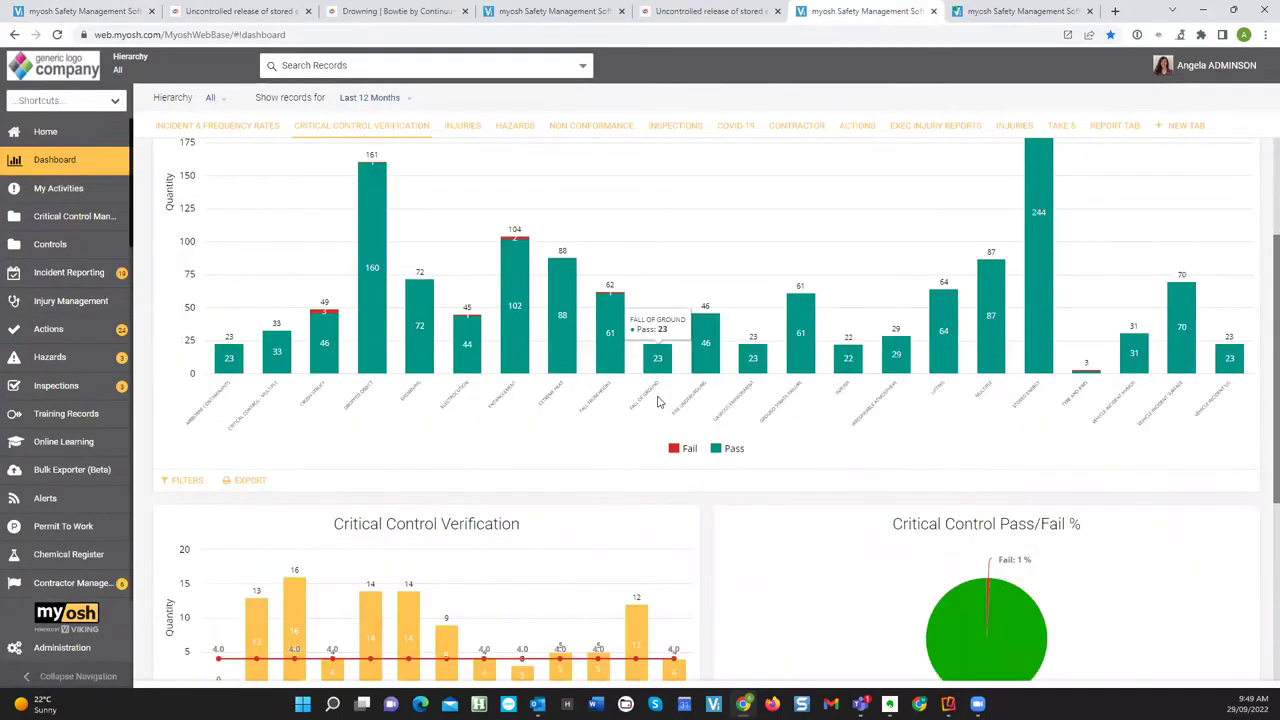
{"action": "scroll", "coordinate": [658, 402], "scroll_direction": "down", "scroll_amount": 2}
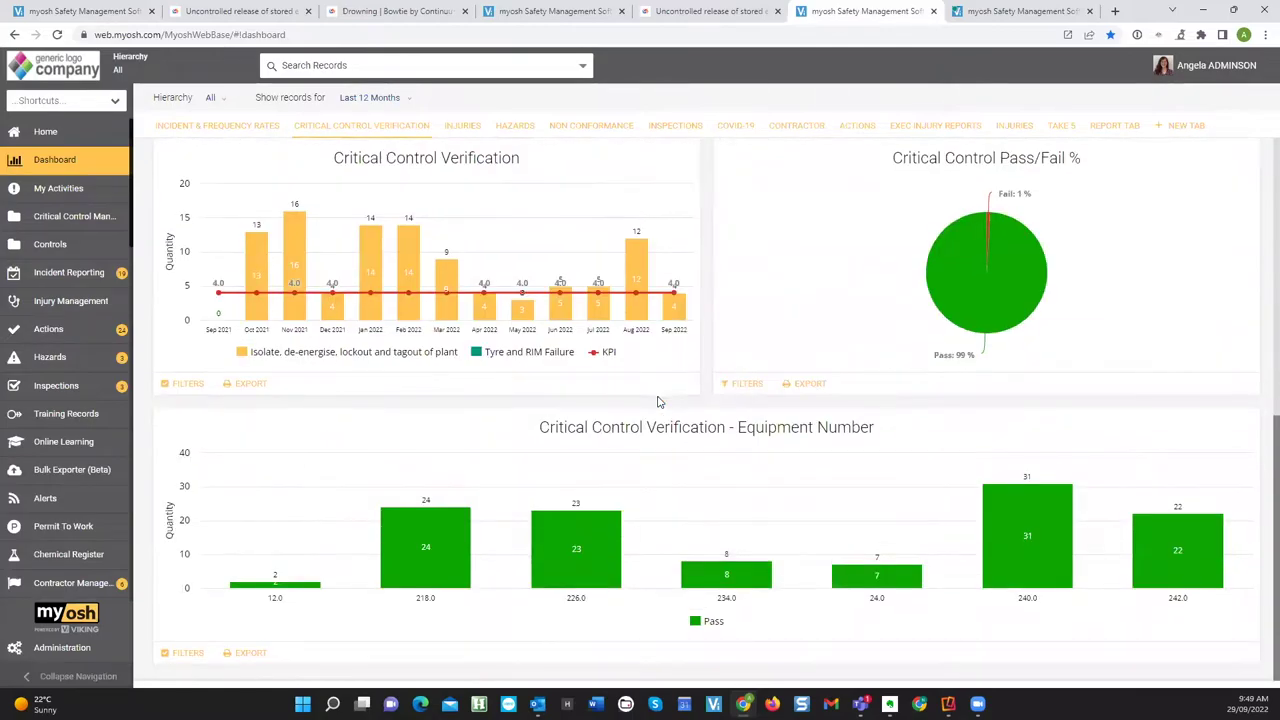
{"action": "scroll", "coordinate": [658, 400], "scroll_direction": "up", "scroll_amount": 2}
{"action": "scroll", "coordinate": [390, 172], "scroll_direction": "up", "scroll_amount": 3}
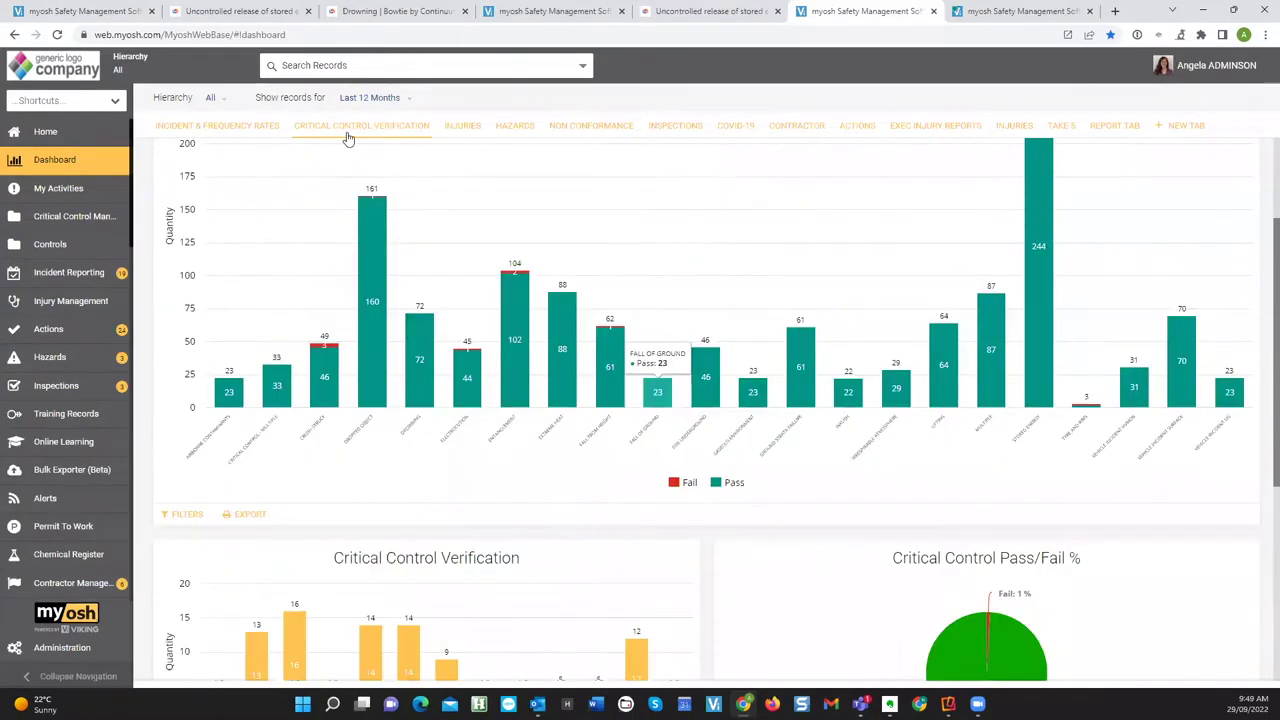
{"action": "scroll", "coordinate": [345, 135], "scroll_direction": "up", "scroll_amount": 2}
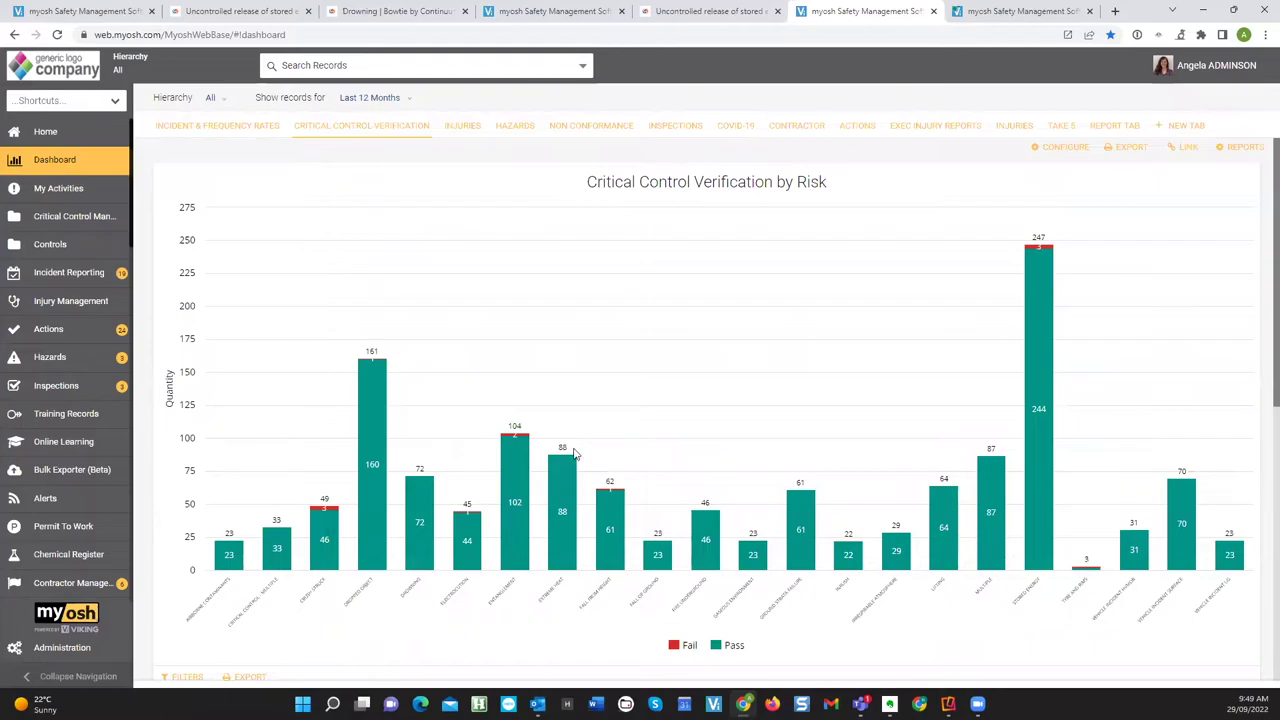
Step: Show only the Fail results in the verification by risk chart, inspect the Crush Struck failures, and restore the Pass results
{"action": "mouse_move", "coordinate": [1040, 285]}
{"action": "left_click", "coordinate": [734, 645]}
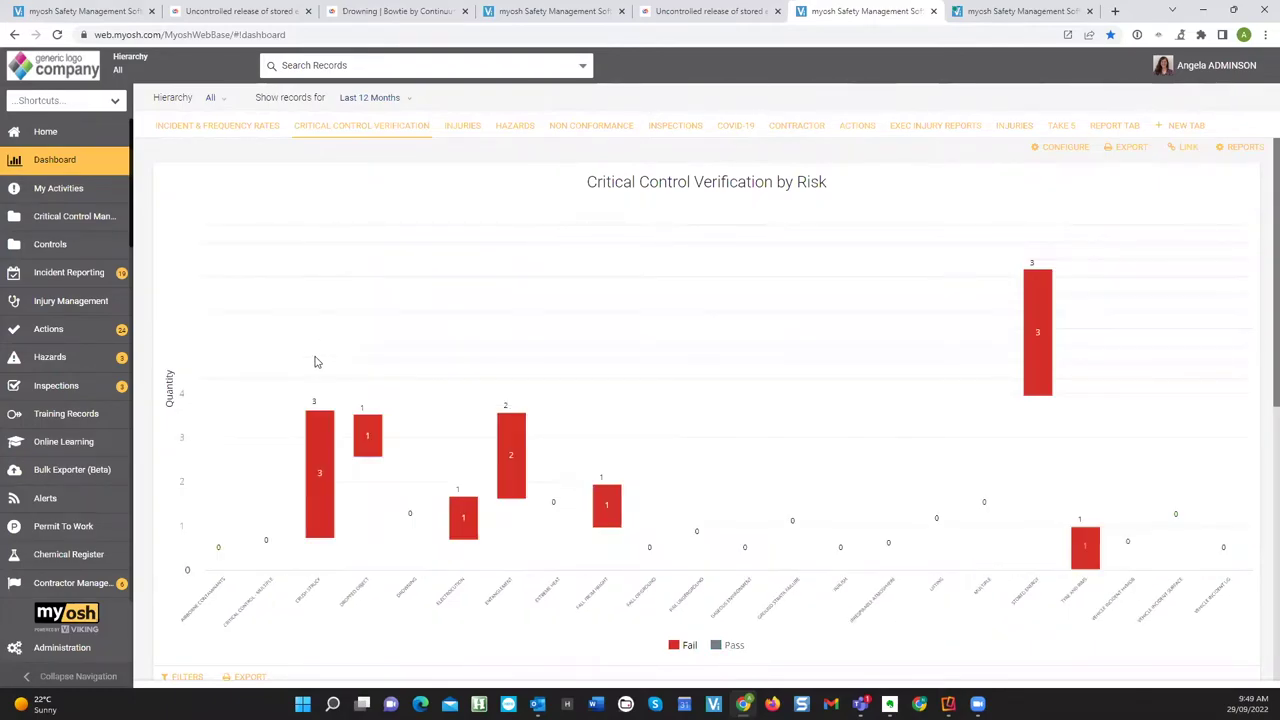
{"action": "mouse_move", "coordinate": [321, 451]}
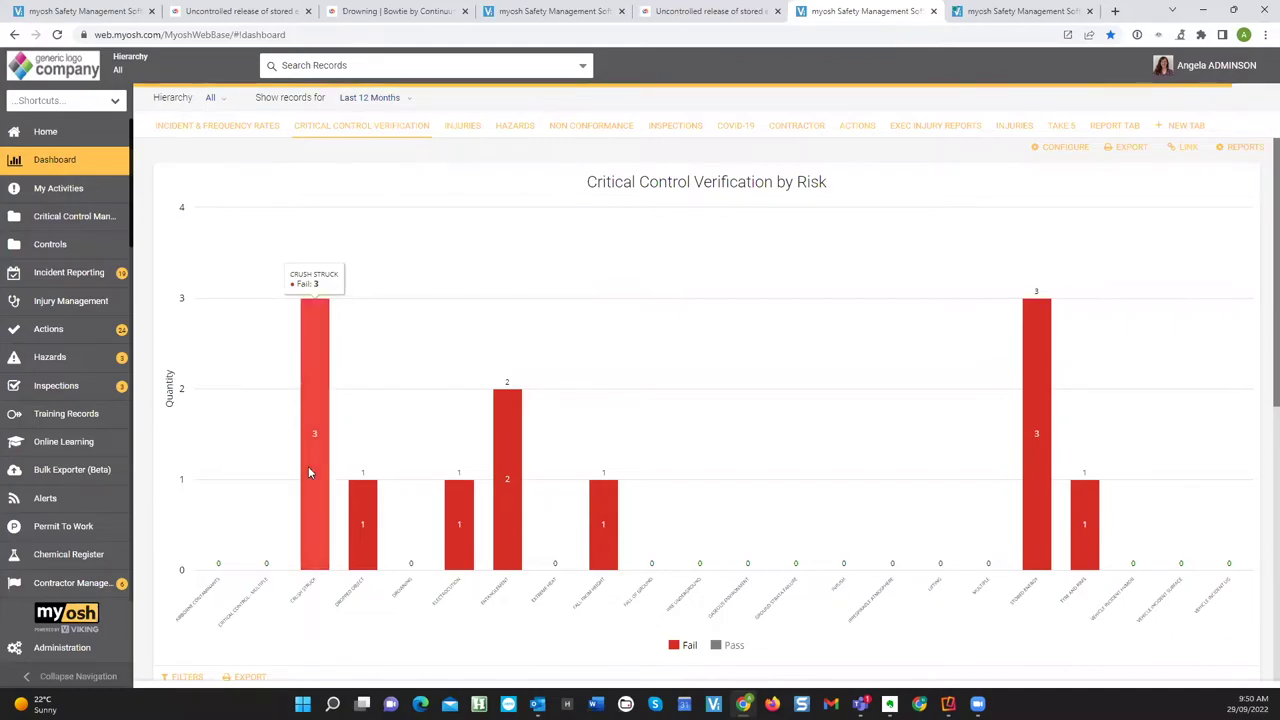
{"action": "left_click", "coordinate": [308, 470]}
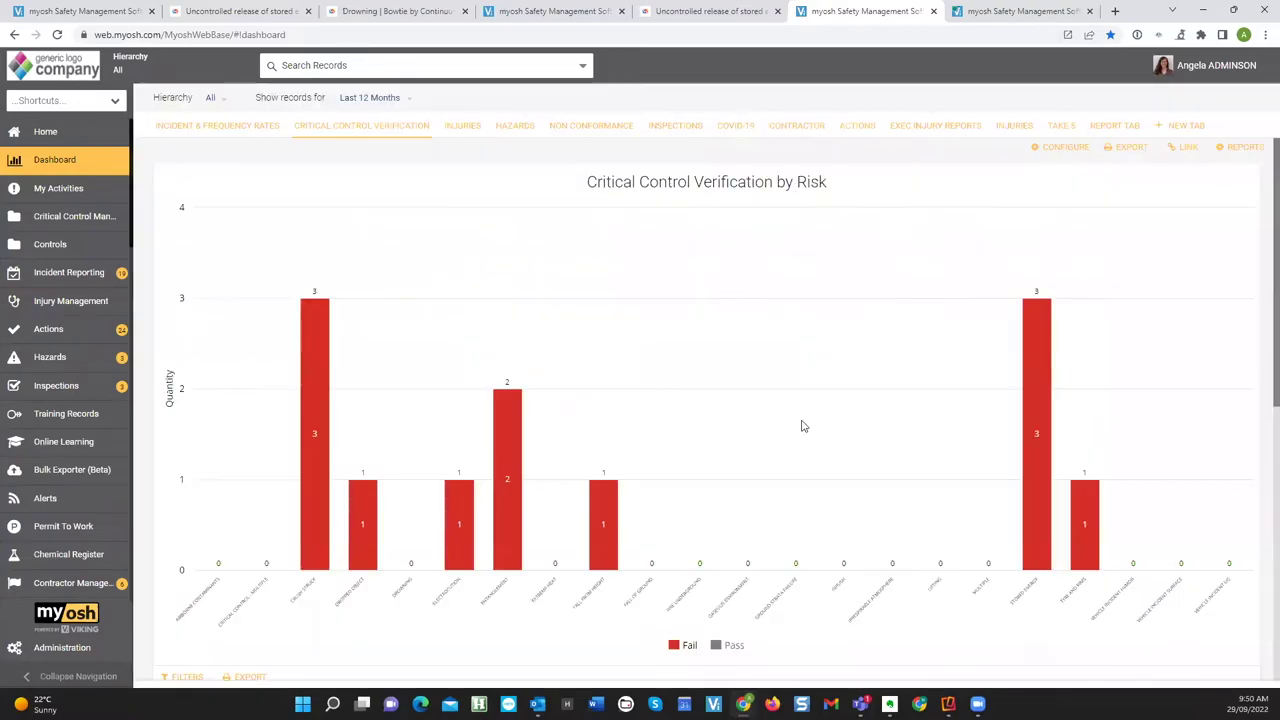
{"action": "key", "text": "Escape"}
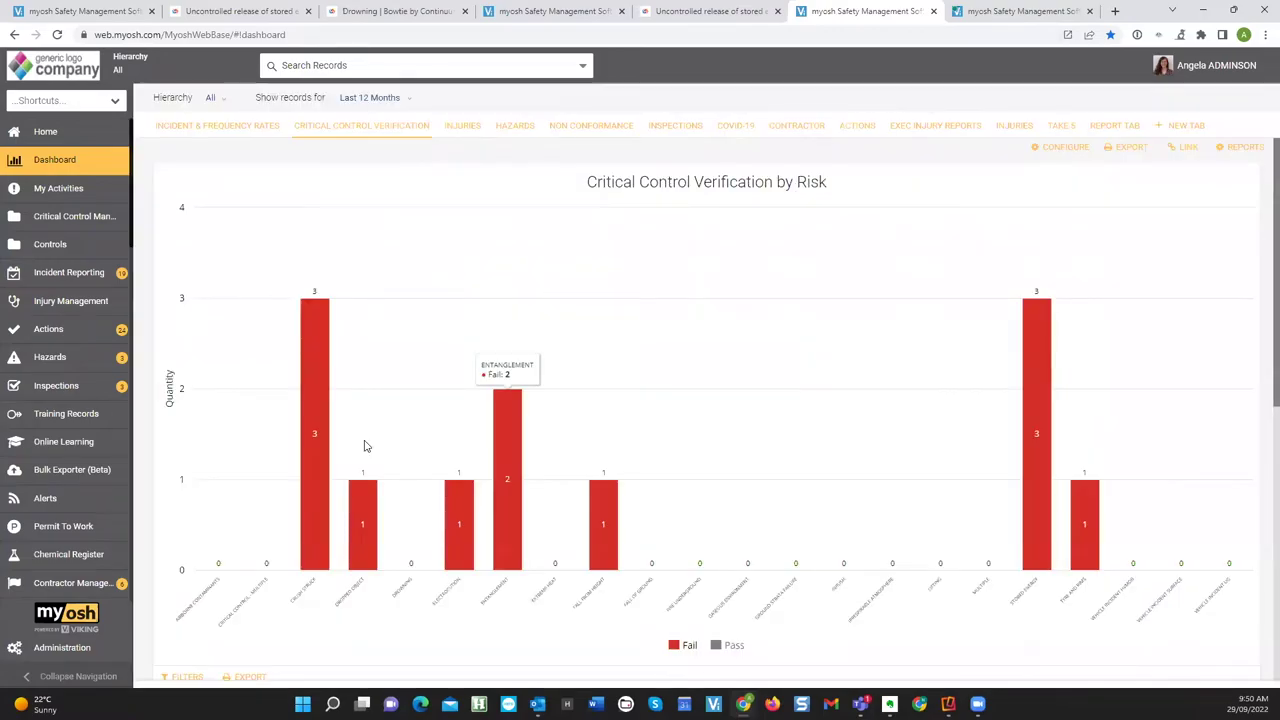
{"action": "left_click", "coordinate": [718, 647]}
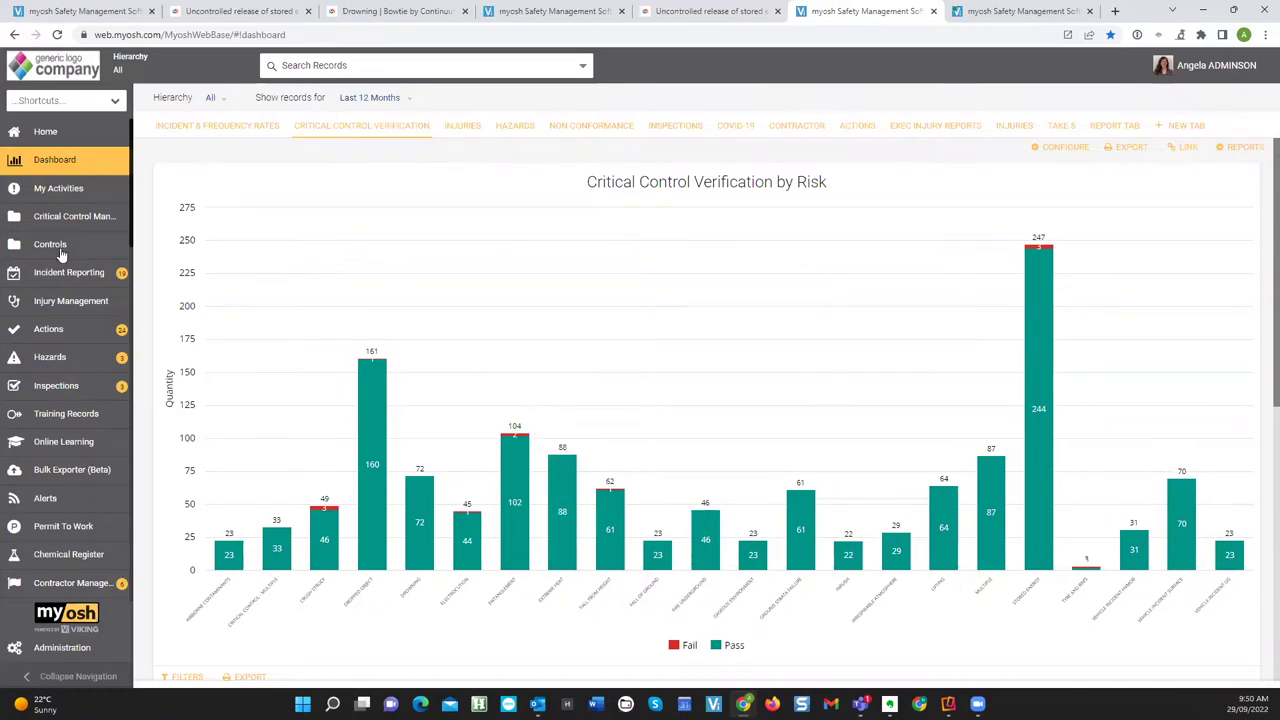
Step: In Actions, open the 29/09/2022 action "URGENTLY - investigate tag missing on FX1254" and review its workflow and action details
{"action": "left_click", "coordinate": [46, 333]}
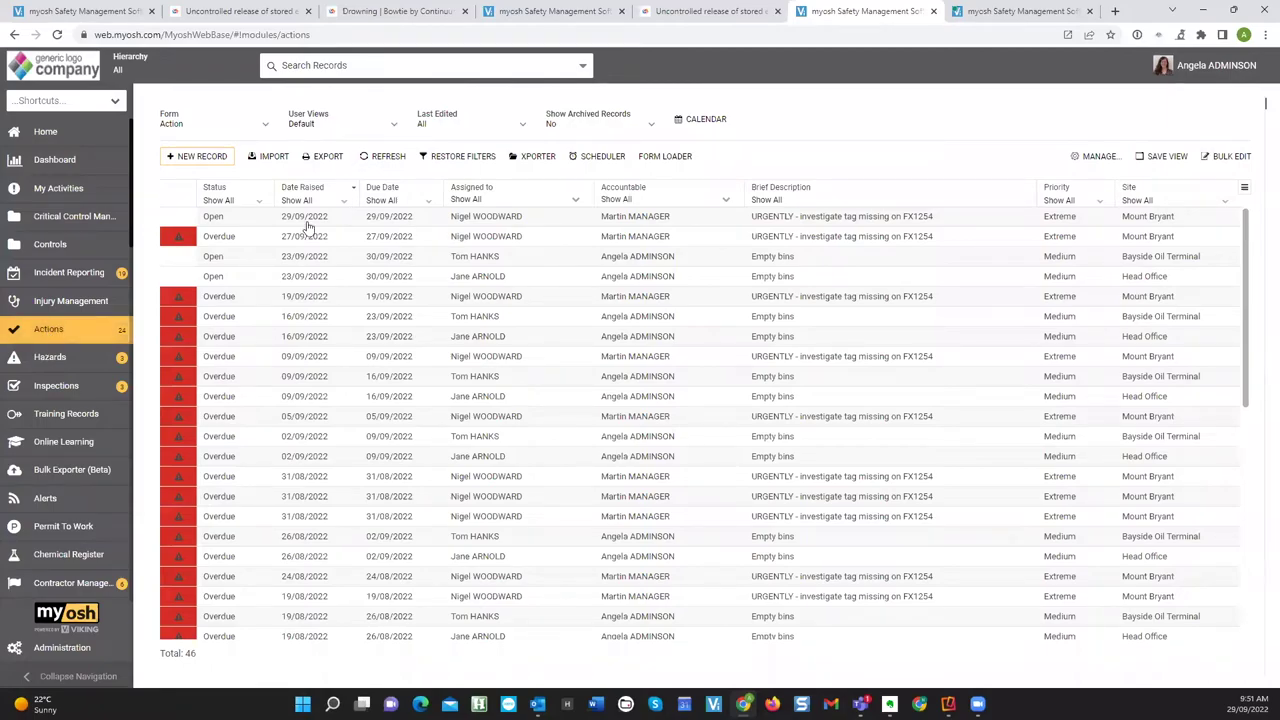
{"action": "left_click", "coordinate": [403, 226]}
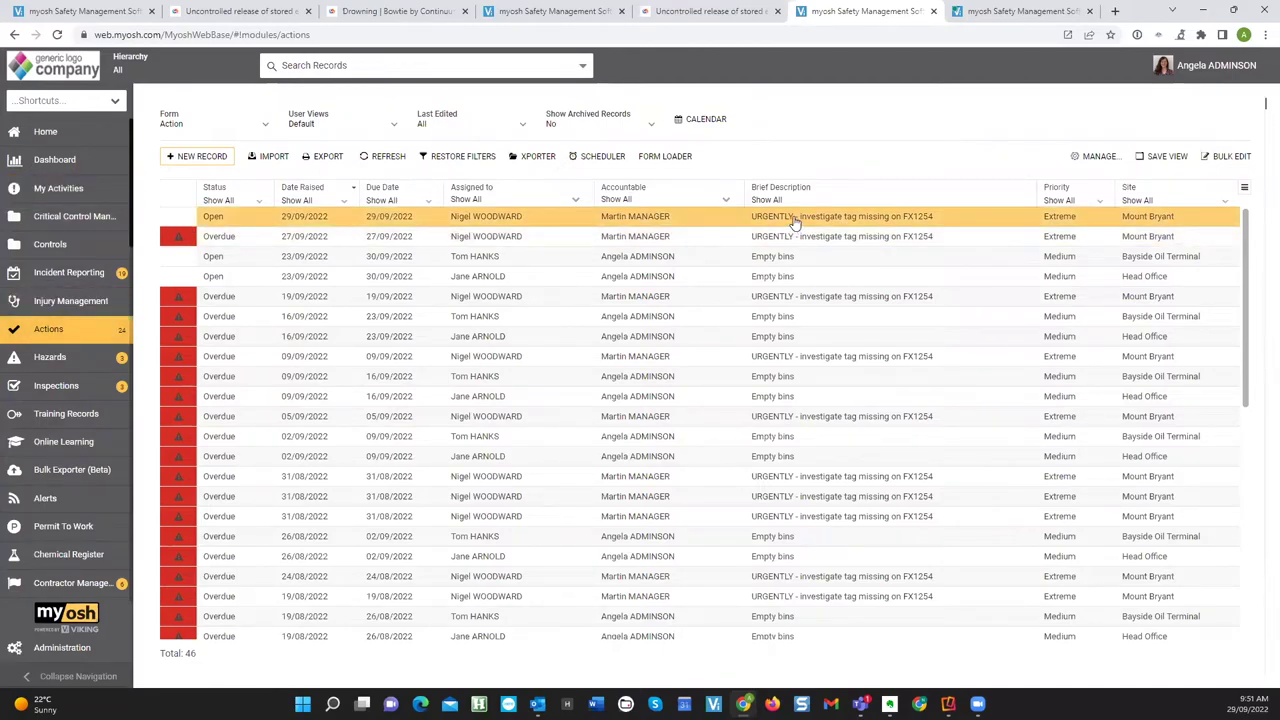
{"action": "left_click", "coordinate": [657, 220]}
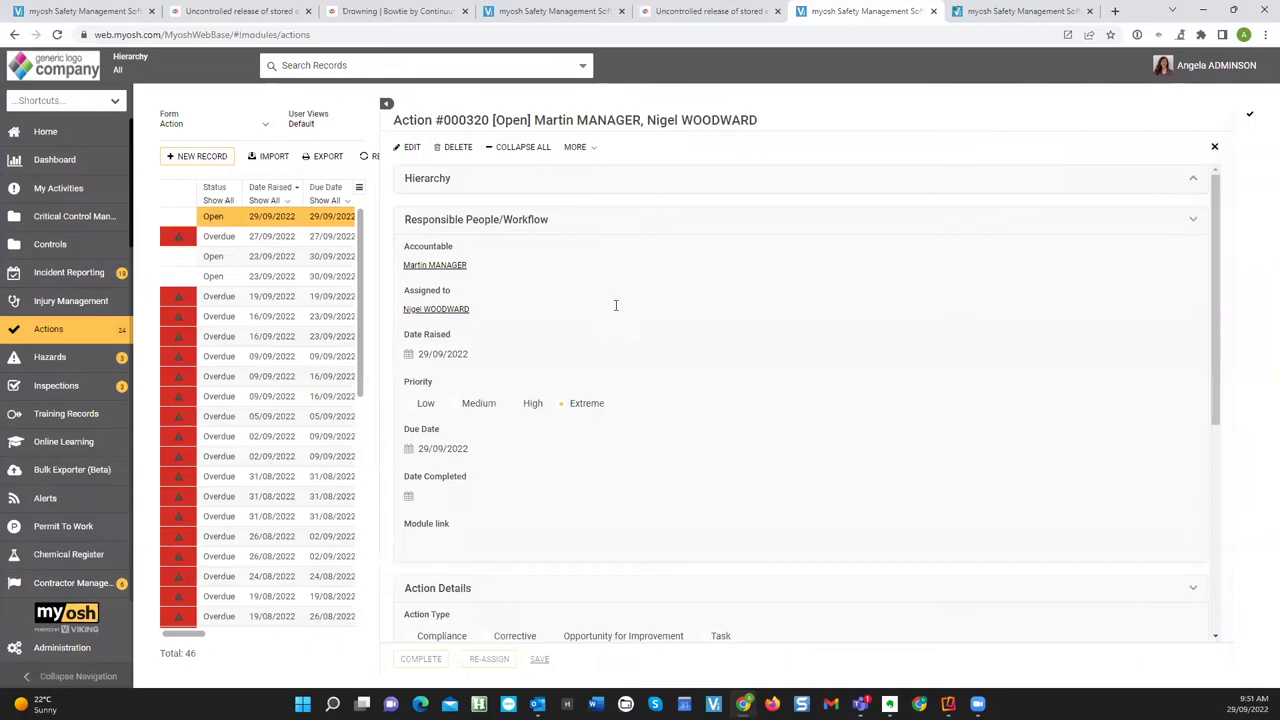
{"action": "scroll", "coordinate": [616, 305], "scroll_direction": "down", "scroll_amount": 4}
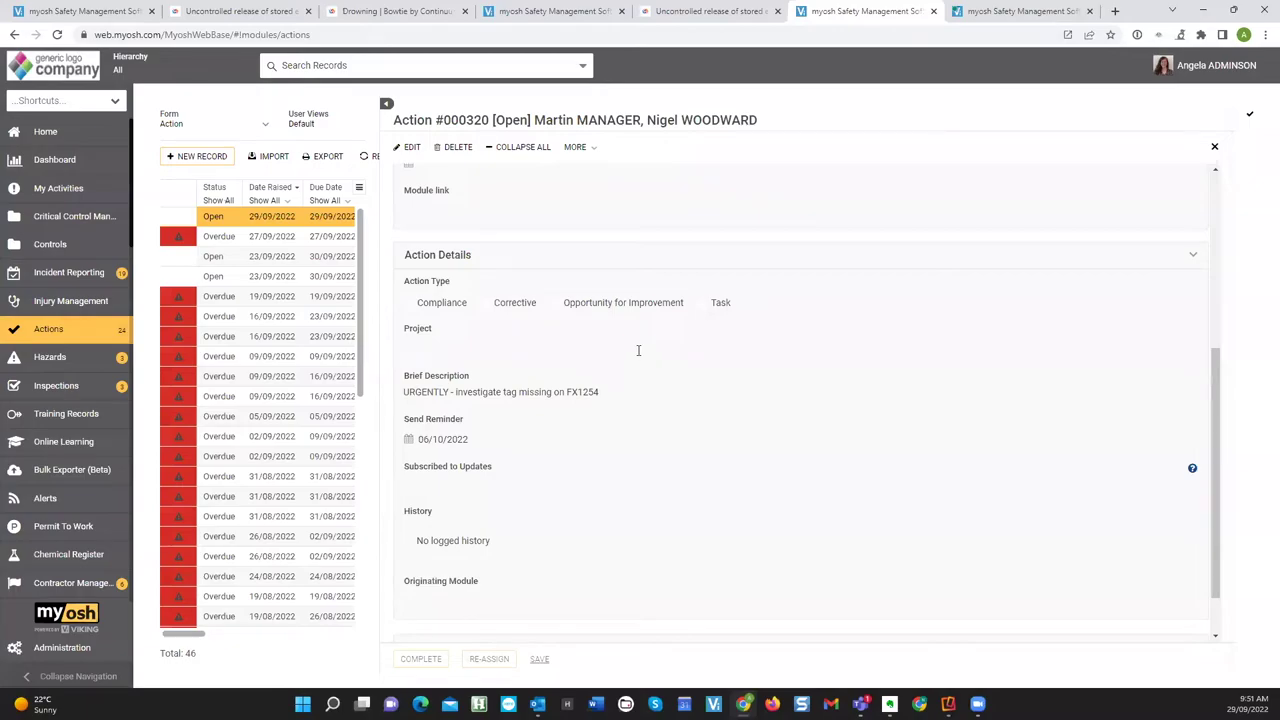
{"action": "scroll", "coordinate": [638, 350], "scroll_direction": "up", "scroll_amount": 5}
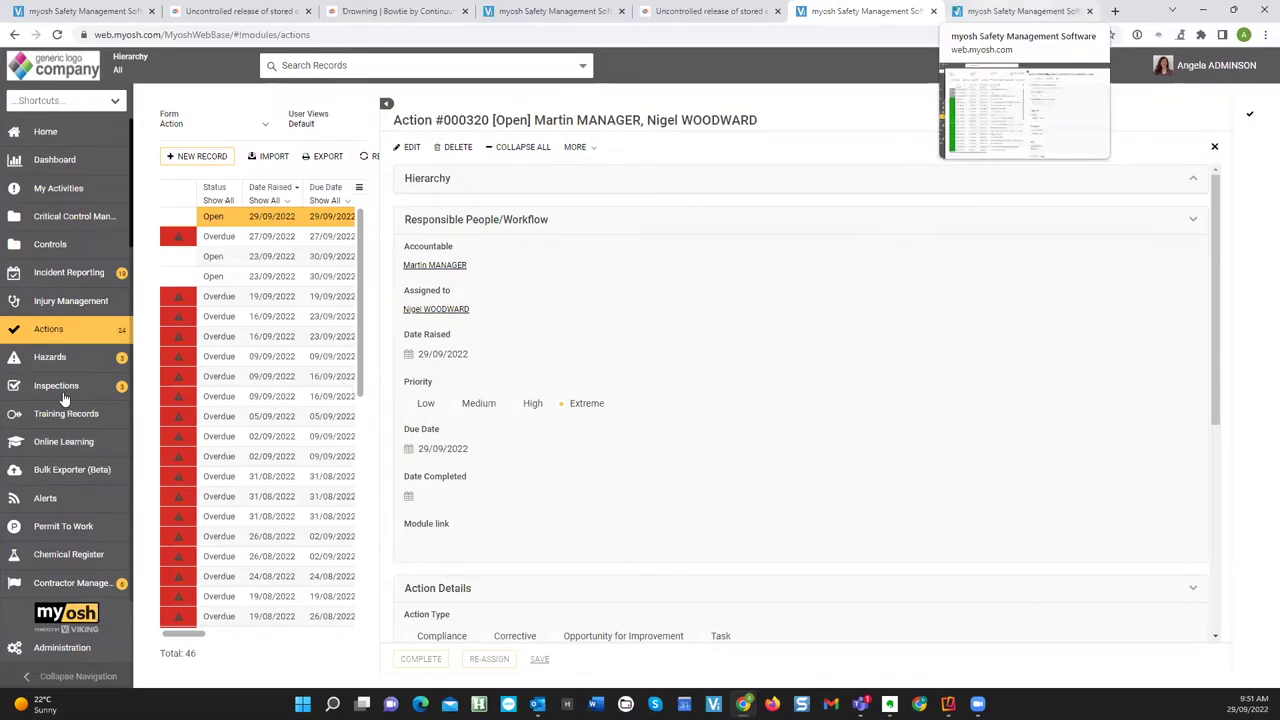
Step: Switch to the incident report "Uncontrolled release of water causing near drowning" and review its report details and specifics
{"action": "key", "text": "ctrl+Tab"}
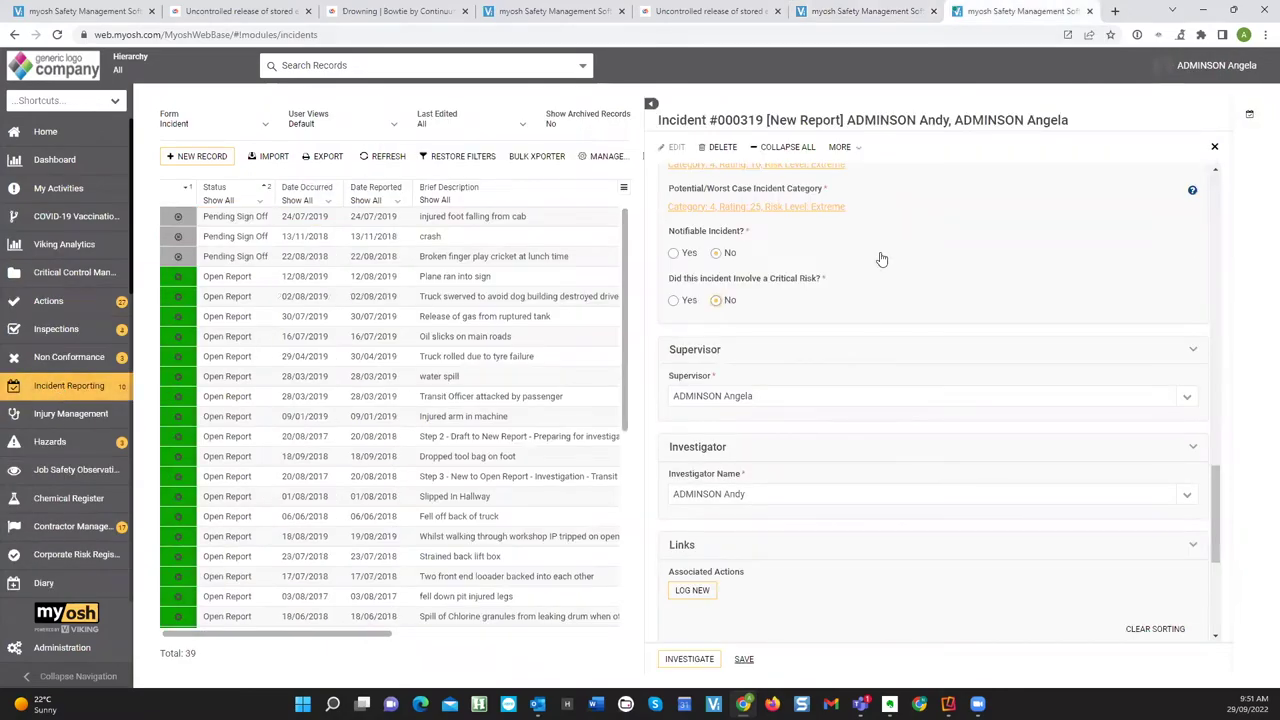
{"action": "scroll", "coordinate": [880, 257], "scroll_direction": "up", "scroll_amount": 2}
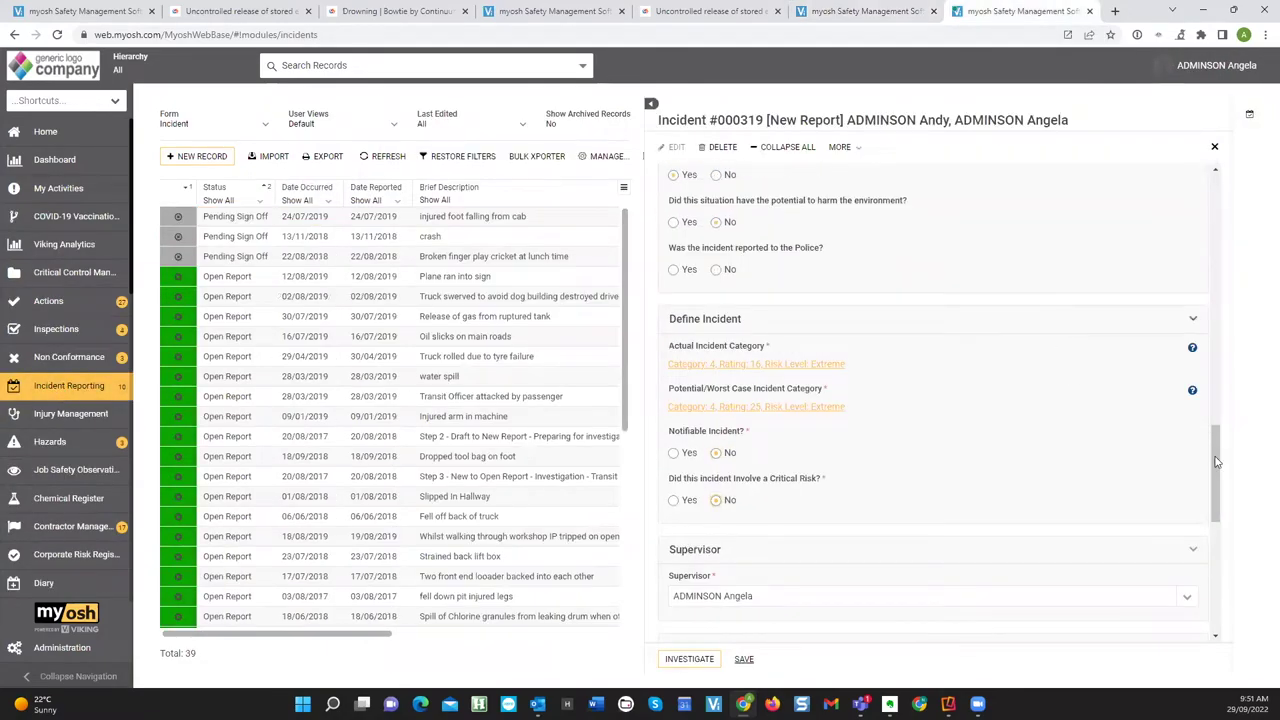
{"action": "scroll", "coordinate": [1207, 213], "scroll_direction": "up", "scroll_amount": 10}
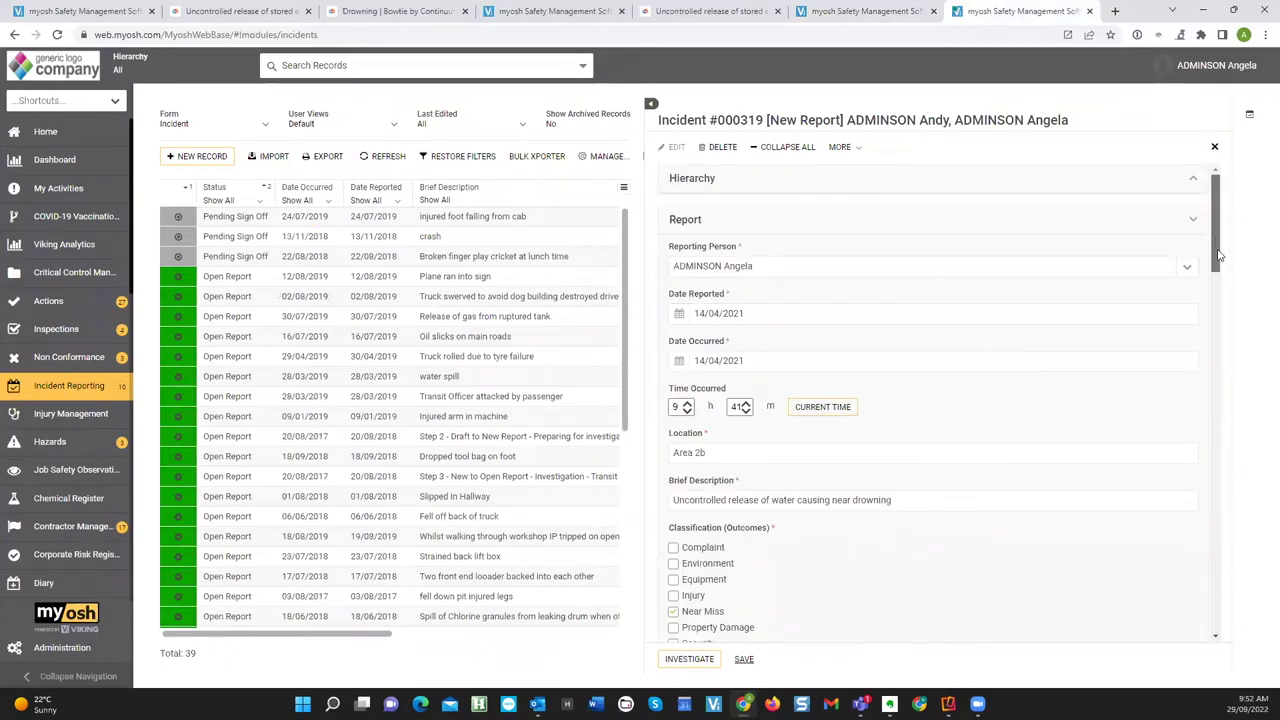
{"action": "left_click_drag", "start_coordinate": [1218, 265], "coordinate": [1229, 397]}
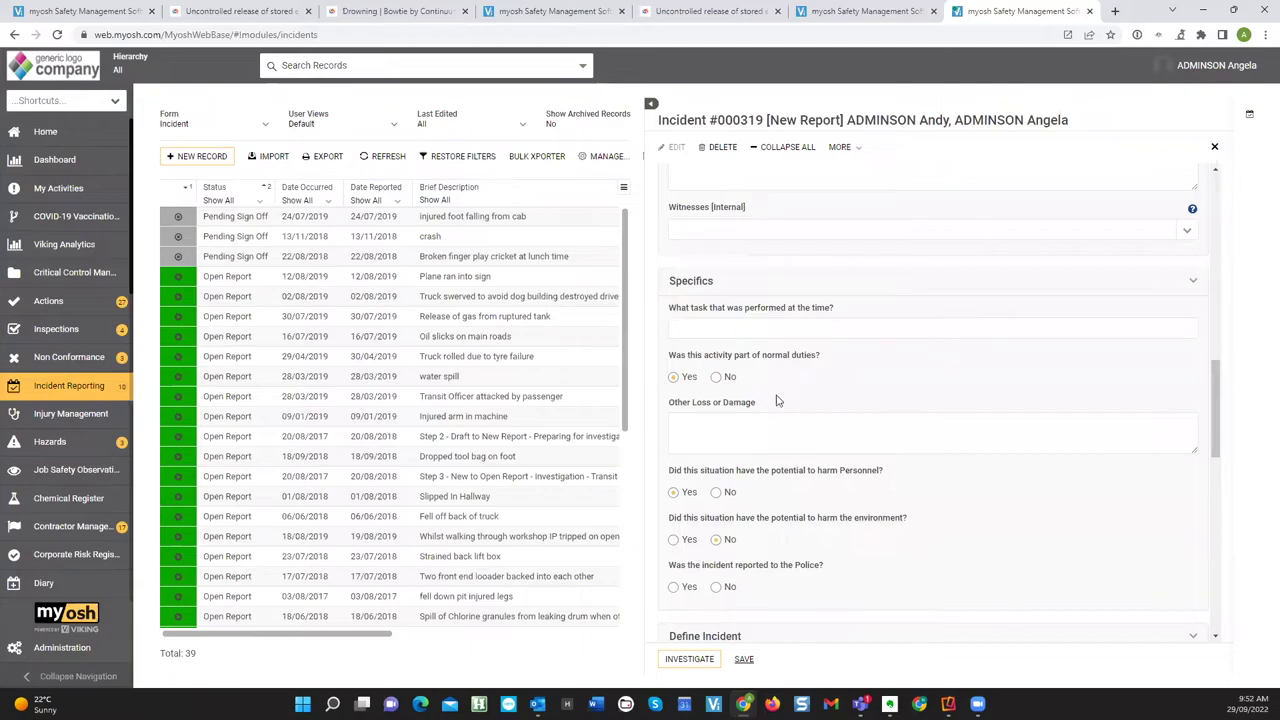
Step: Mark the near-drowning incident as involving a critical risk and select Drowning as the critical risk
{"action": "scroll", "coordinate": [779, 401], "scroll_direction": "down", "scroll_amount": 1}
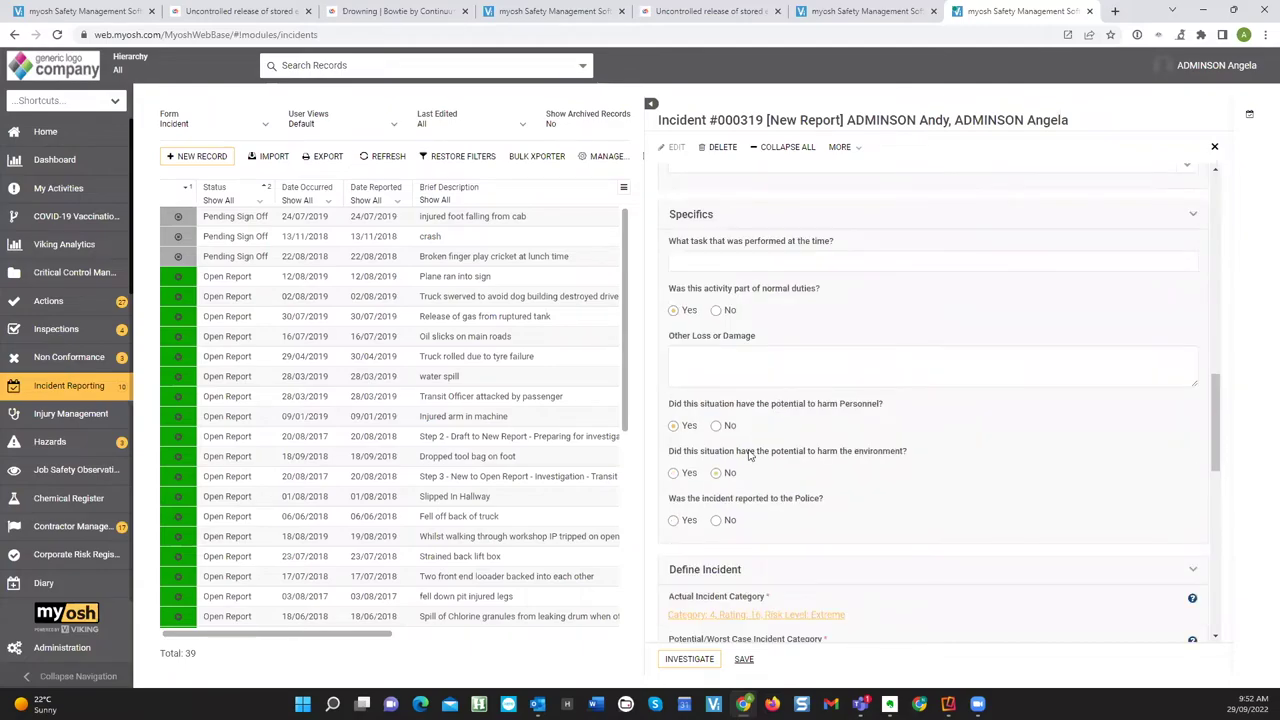
{"action": "scroll", "coordinate": [752, 455], "scroll_direction": "down", "scroll_amount": 1}
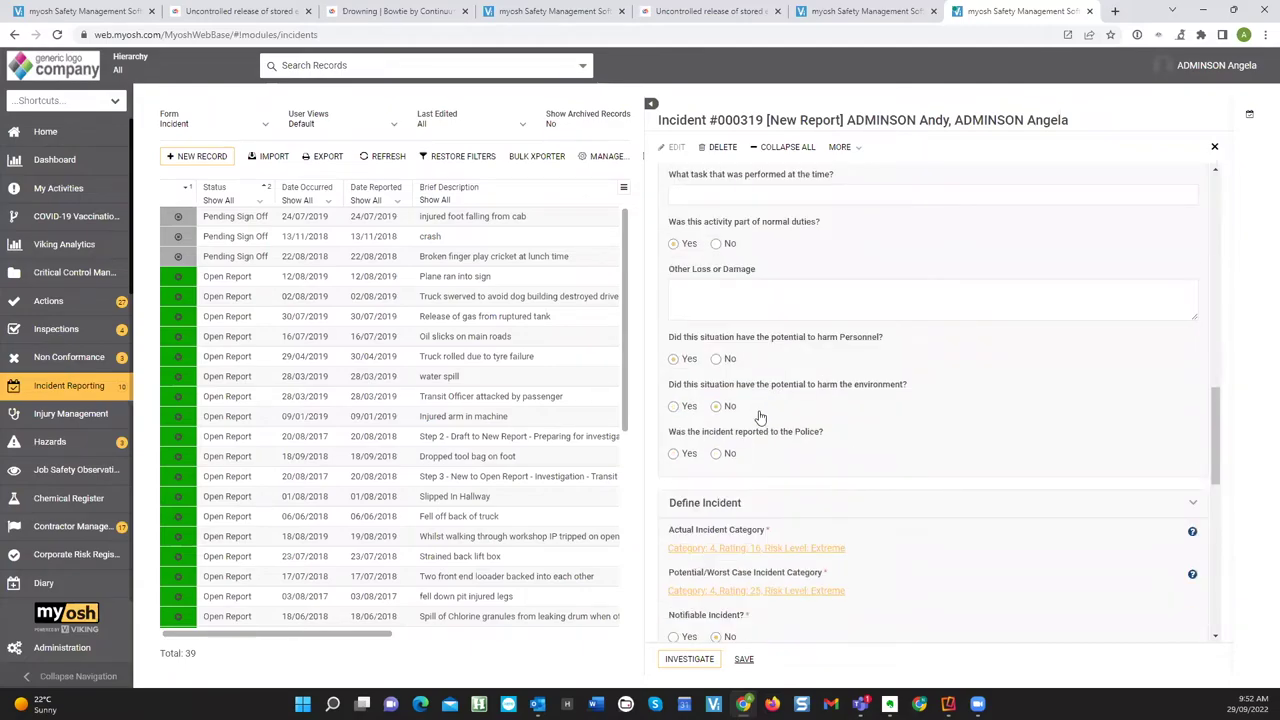
{"action": "scroll", "coordinate": [760, 417], "scroll_direction": "down", "scroll_amount": 3}
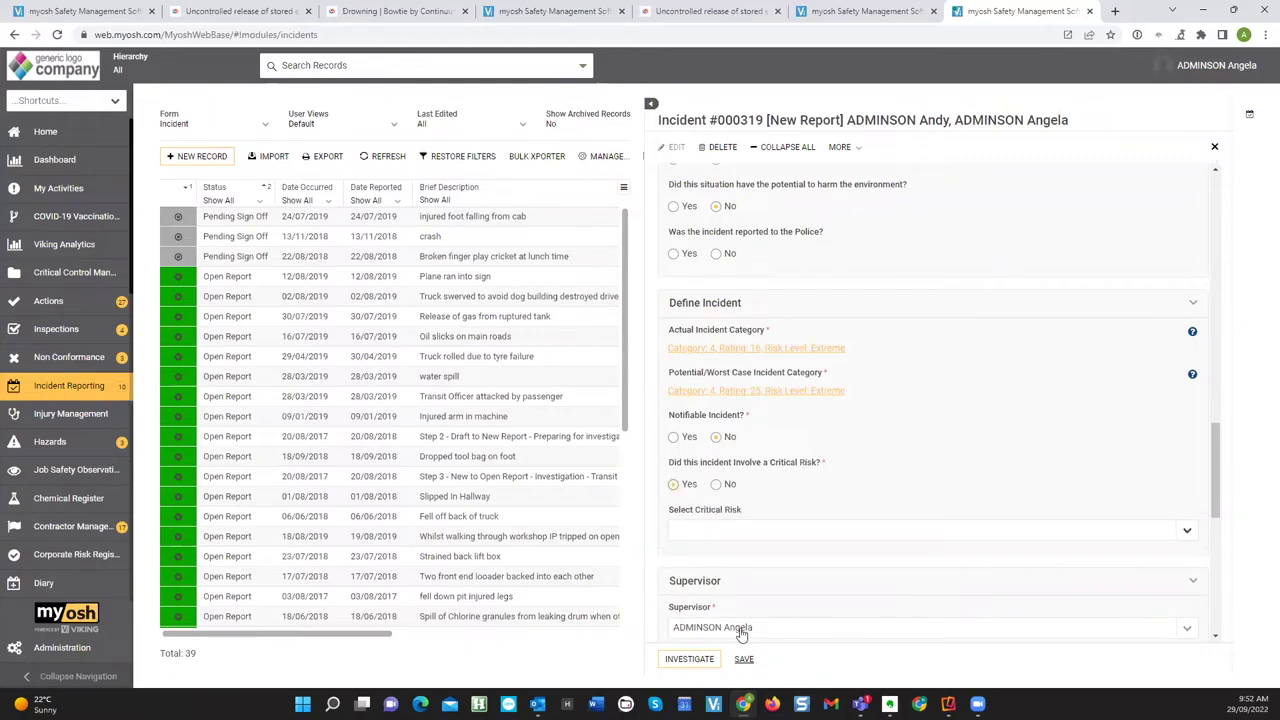
{"action": "left_click", "coordinate": [760, 530]}
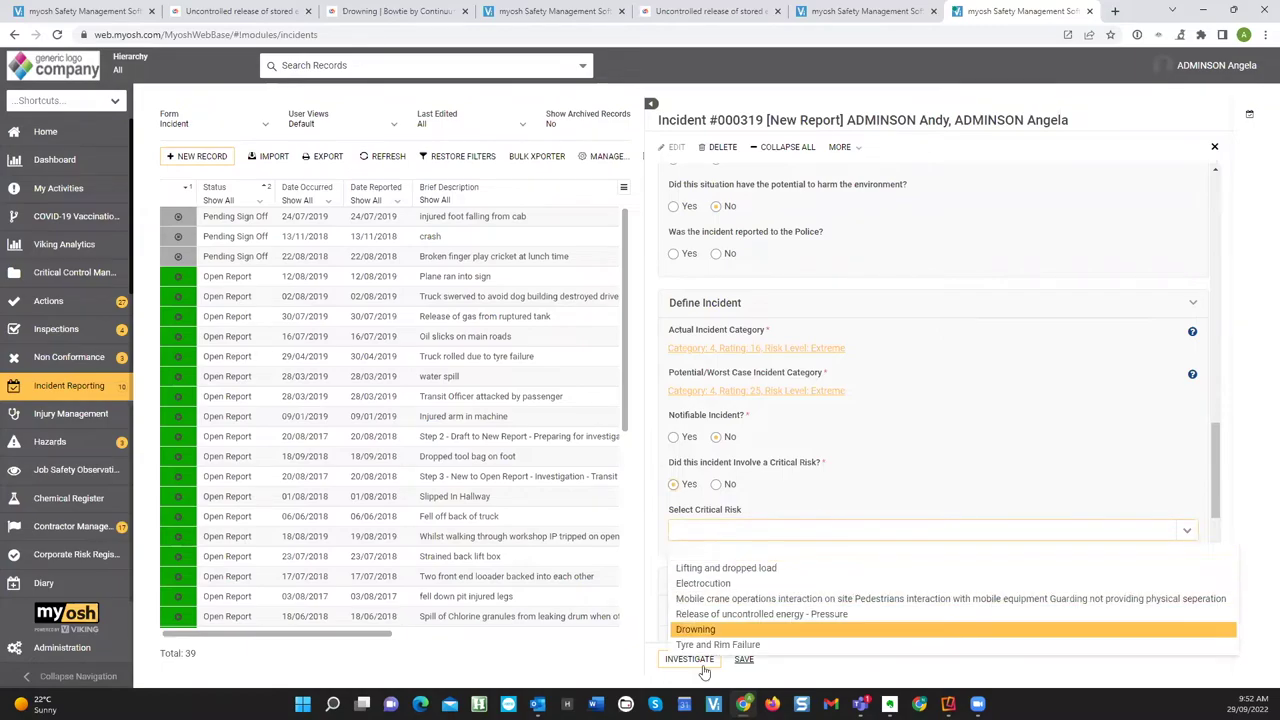
{"action": "left_click", "coordinate": [760, 629]}
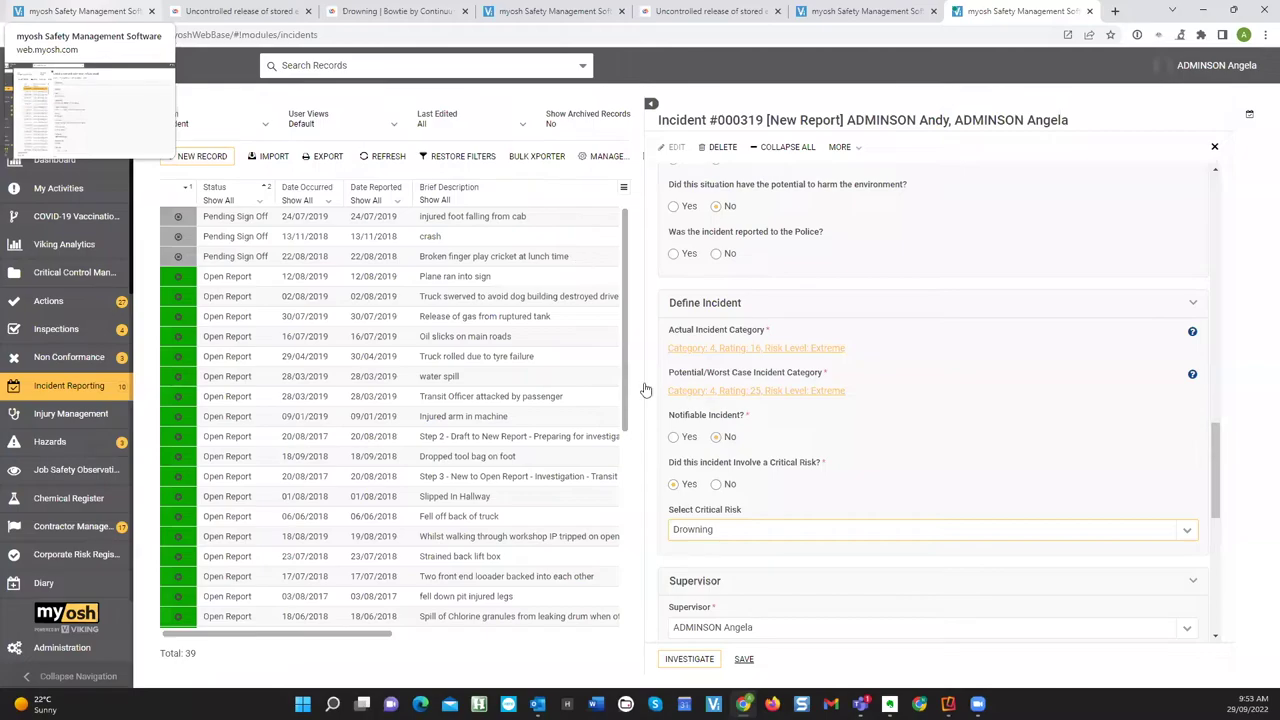
Step: Return to the Drowning bowtie diagram and examine its central Drowning event
{"action": "key", "text": "ctrl+3"}
{"action": "mouse_move", "coordinate": [660, 376]}
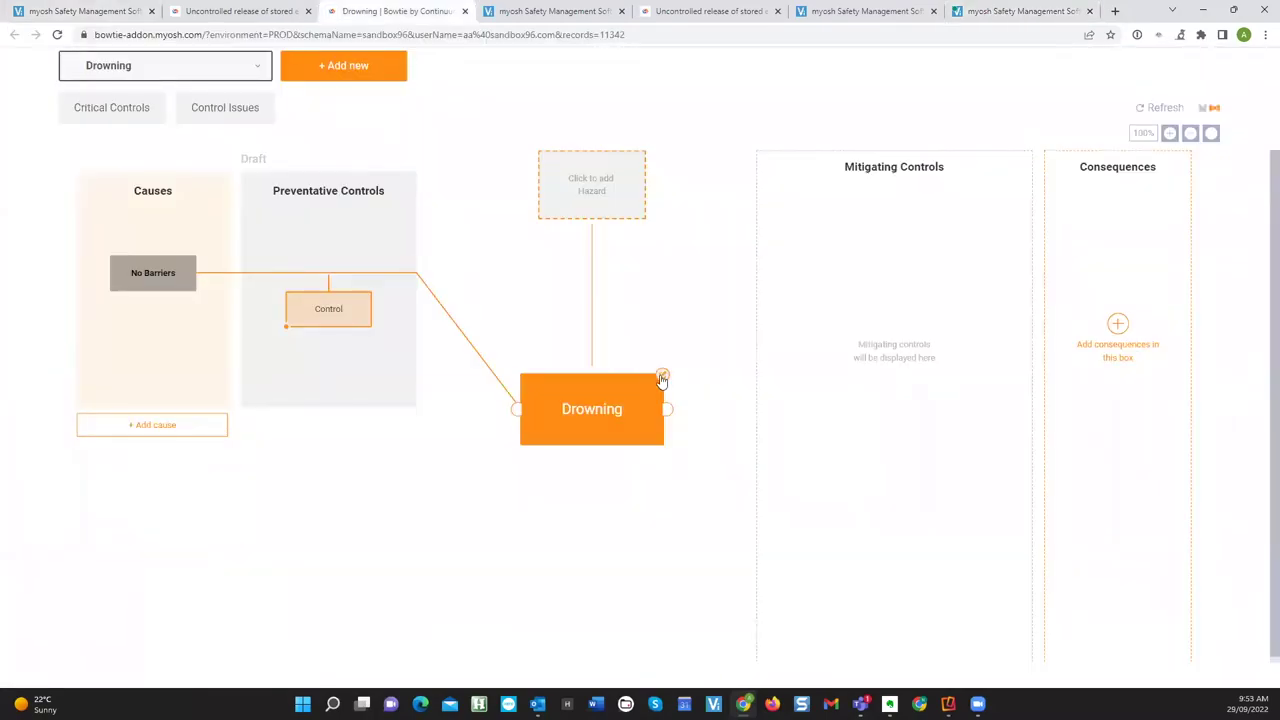